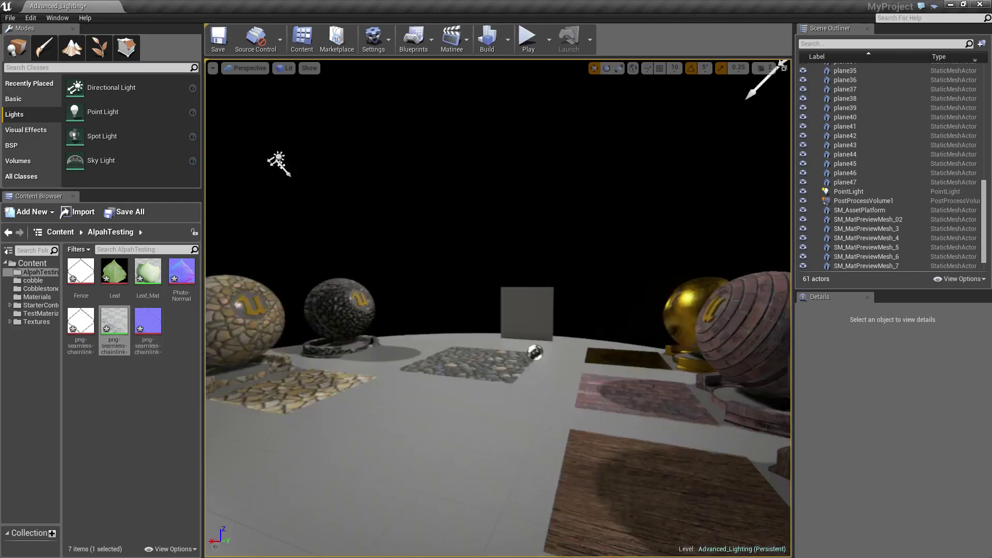
Step: Fly through the level to examine the leaf planes and the chainlink fence plane
key("s")
mouse_move(542, 316)
right_mouse_down()
mouse_move(477, 374)
mouse_move(498, 367)
mouse_move(543, 315)
right_mouse_up()
key("w")
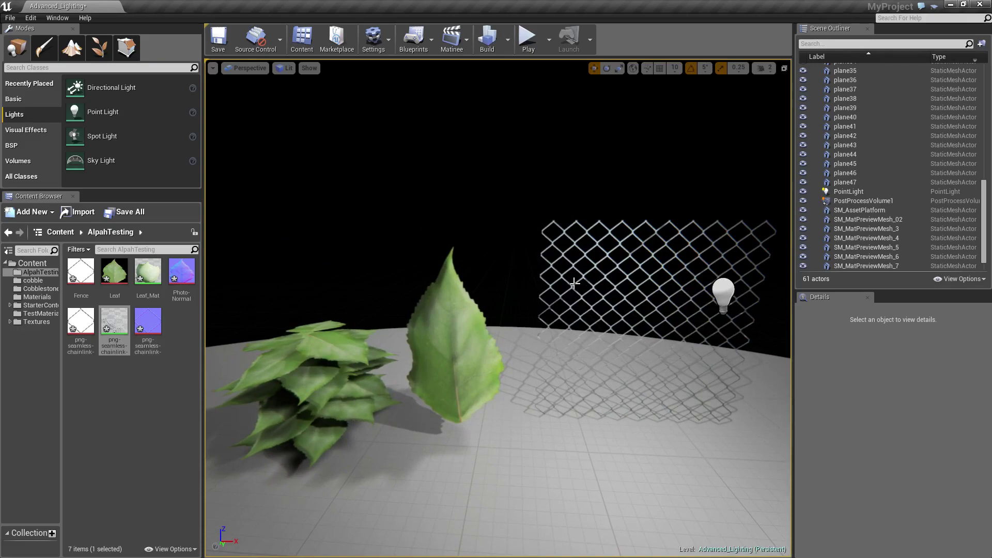
key("w")
mouse_move(533, 272)
right_mouse_down()
mouse_move(610, 248)
mouse_move(506, 266)
mouse_move(533, 272)
right_mouse_up()
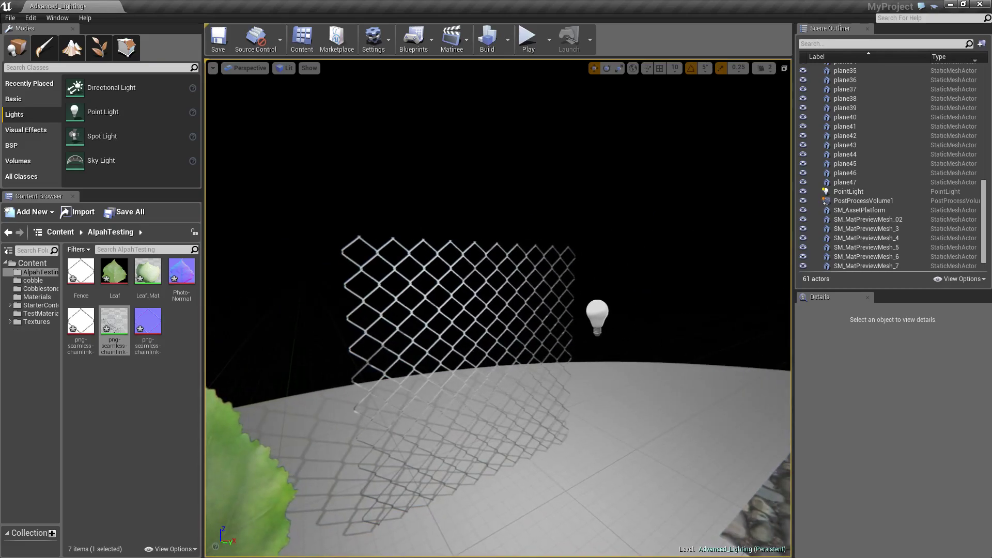
key("s")
right_click_drag(472, 346, 552, 330)
left_click(456, 378)
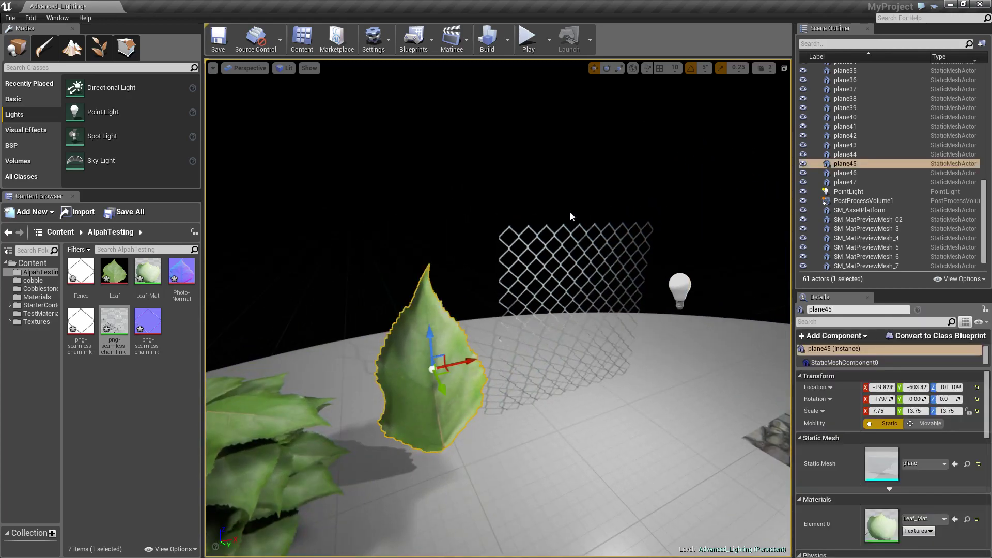
Step: Focus on the chainlink fence plane and inspect its transparent wire mesh and shadow up close
left_click(537, 228)
key("f")
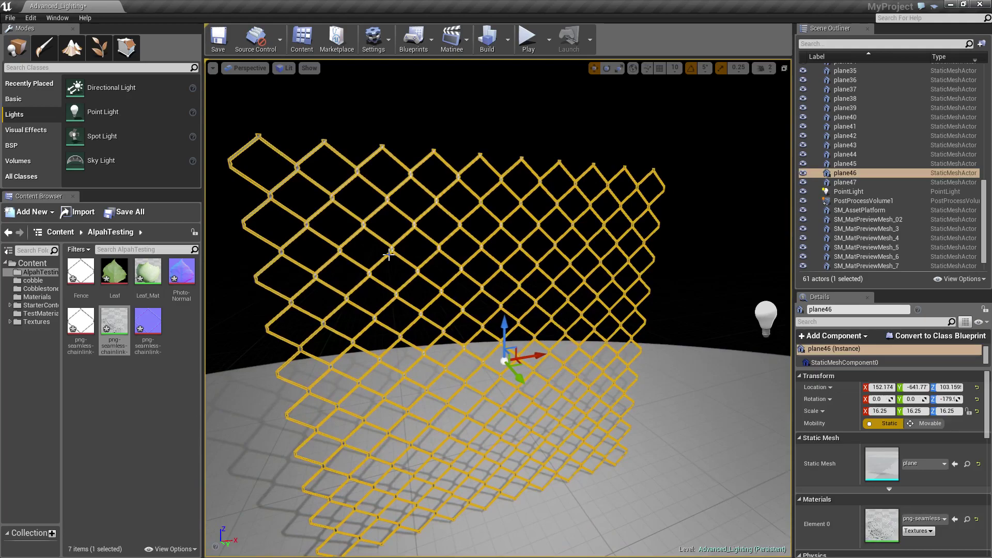
right_click_drag(444, 199, 357, 193)
key("d")
left_click(431, 340)
key("w")
right_click_drag(431, 340, 431, 374)
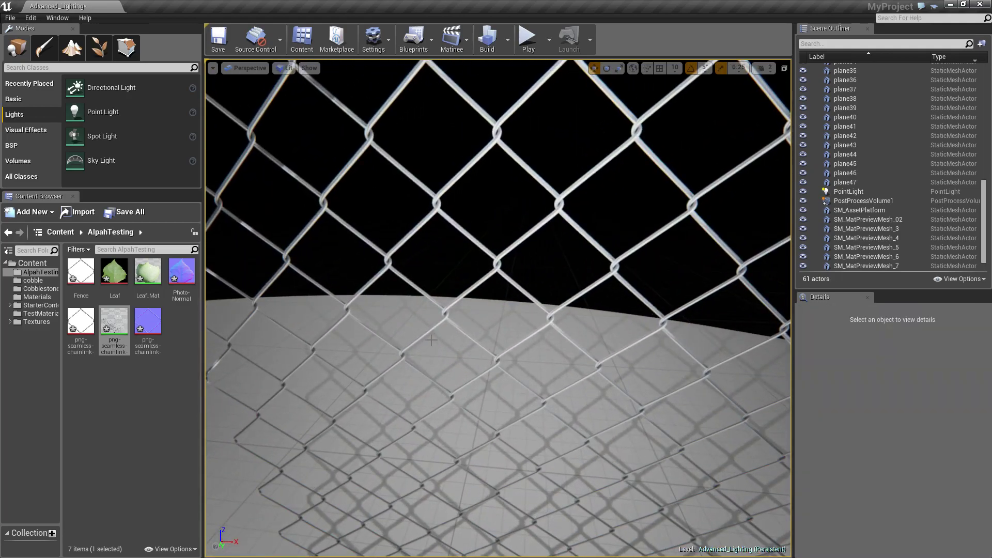
scroll(492, 203, "down", 6)
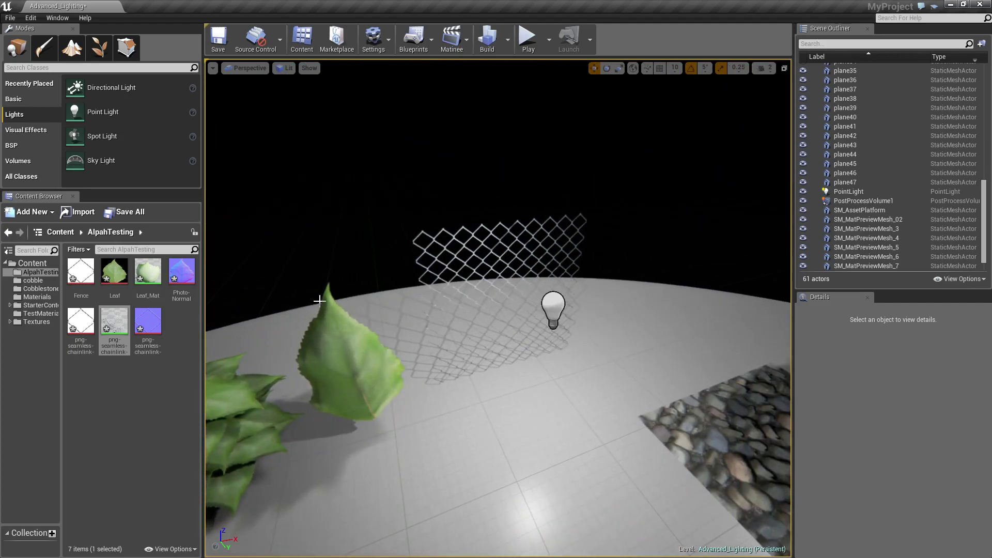
Step: Look at the blank grey plane in the level and clear the asset selection in the AlpahTesting folder
right_click_drag(320, 266, 625, 279)
key("w")
key("w")
key("s")
mouse_move(491, 283)
right_mouse_down()
mouse_move(450, 283)
mouse_move(491, 283)
right_mouse_up()
left_click(101, 422)
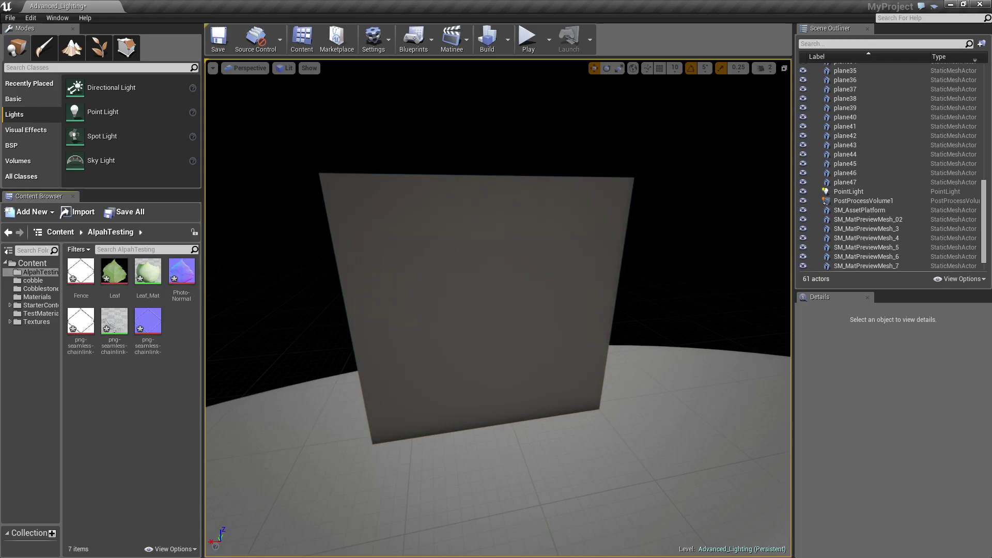
Step: Switch to Chrome and compare seamless fence textures in the image results, ending on the single-diamond chainlink image from PSDGraphics
key("alt+Tab")
scroll(305, 301, "up", 1)
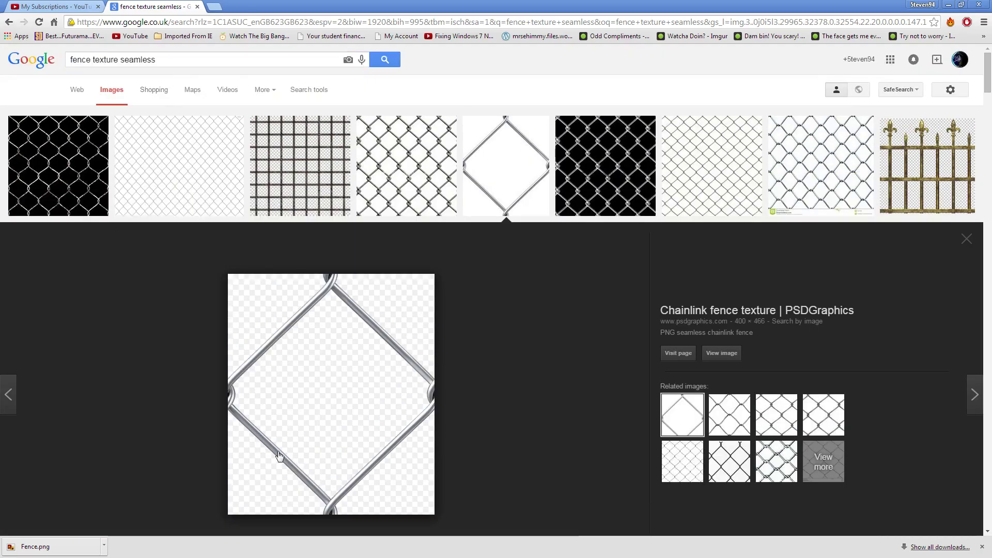
left_click(603, 160)
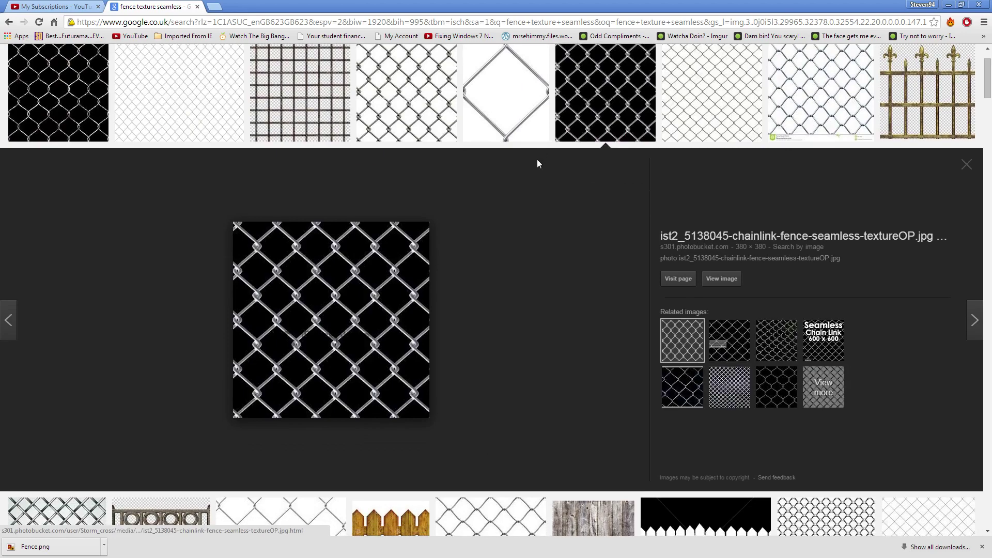
left_click(515, 95)
left_click(179, 103)
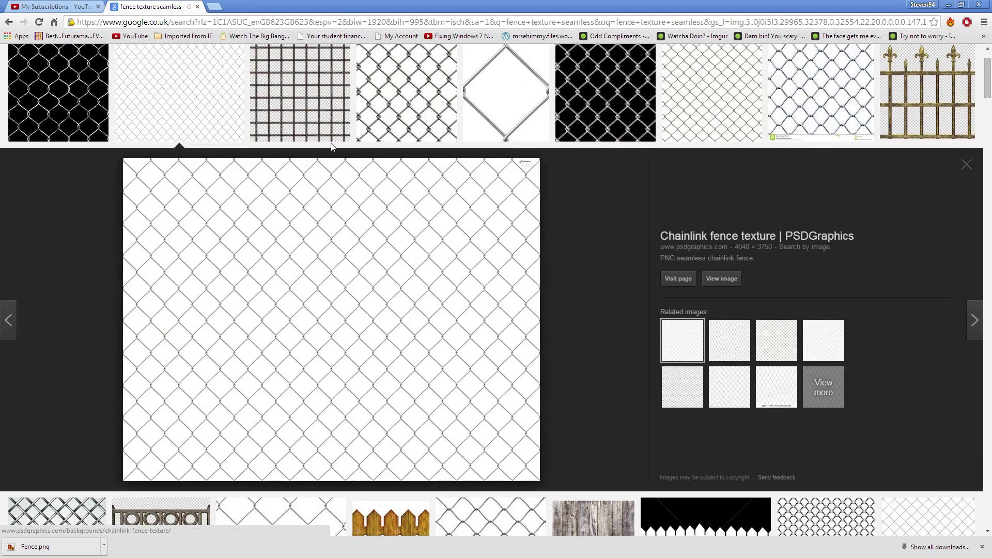
left_click(398, 98)
left_click(494, 103)
right_click(317, 270)
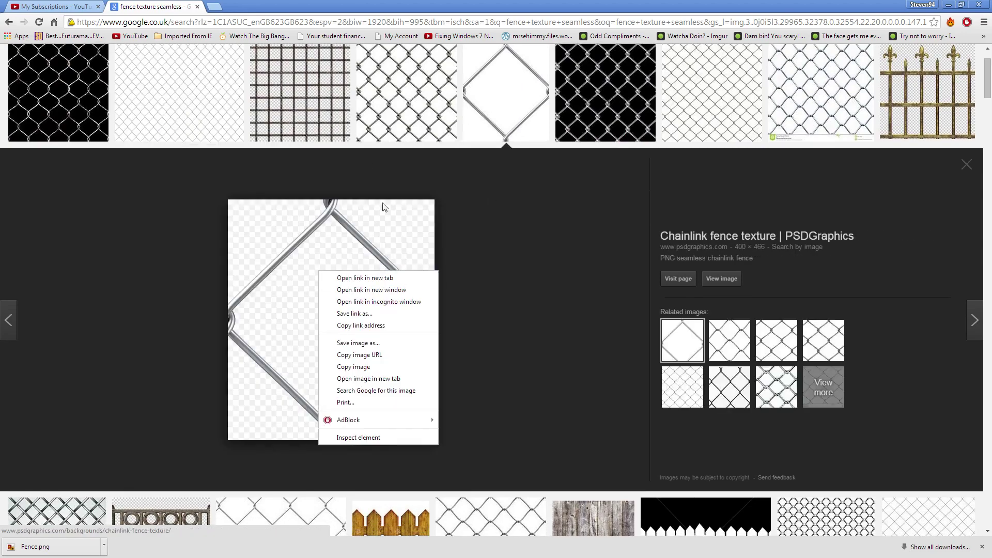
left_click(521, 278)
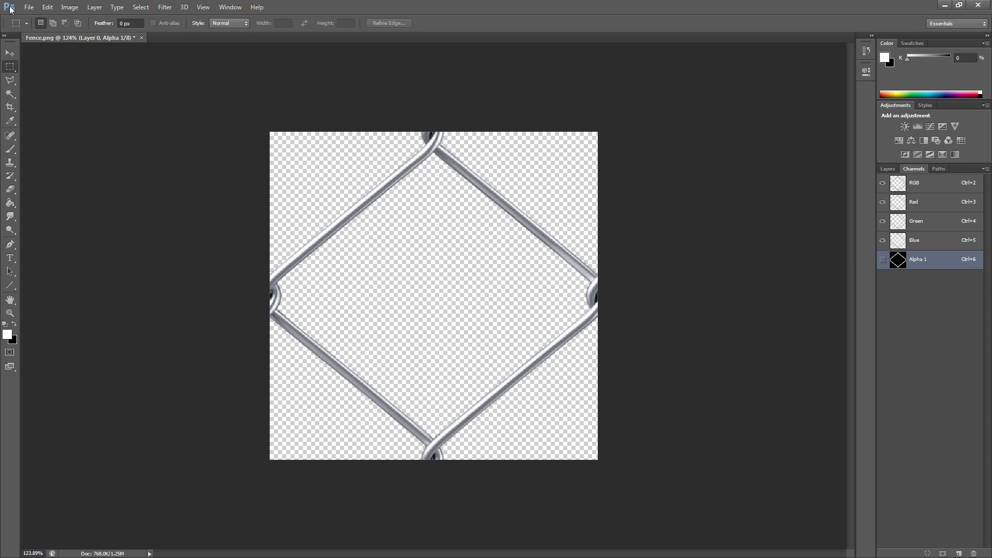
Step: Create a new 512 x 512 pixel RGB document with a transparent background in Photoshop
left_click(32, 7)
left_click(37, 17)
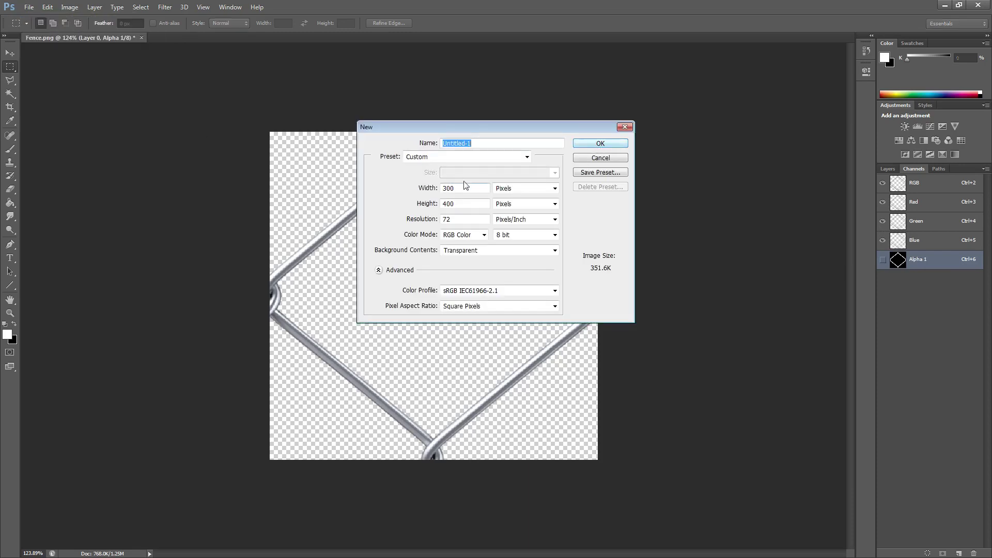
left_click_drag(463, 187, 223, 185)
type("52")
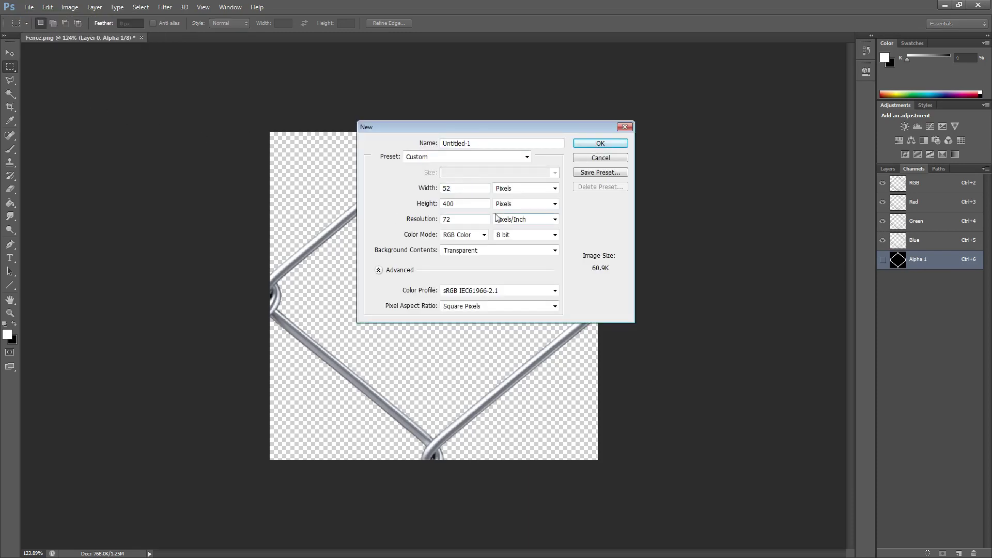
type("15")
key("Tab")
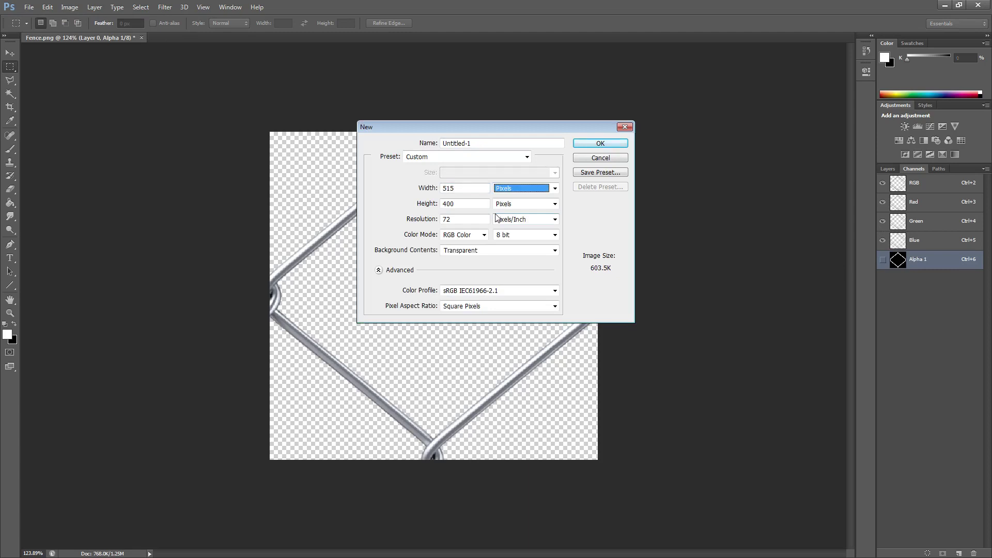
left_click(469, 188)
key("BackSpace")
type("2")
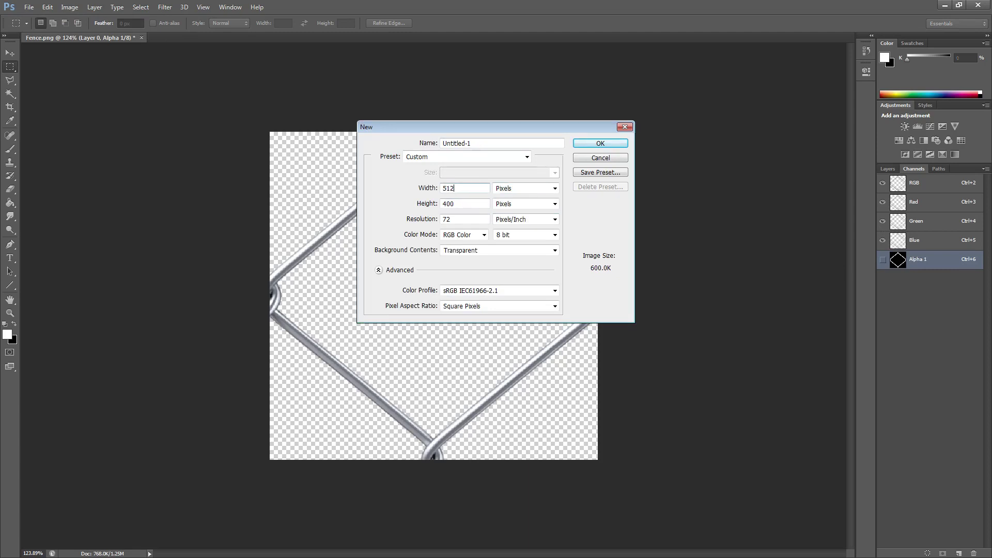
double_click(474, 204)
type("512")
key("Return")
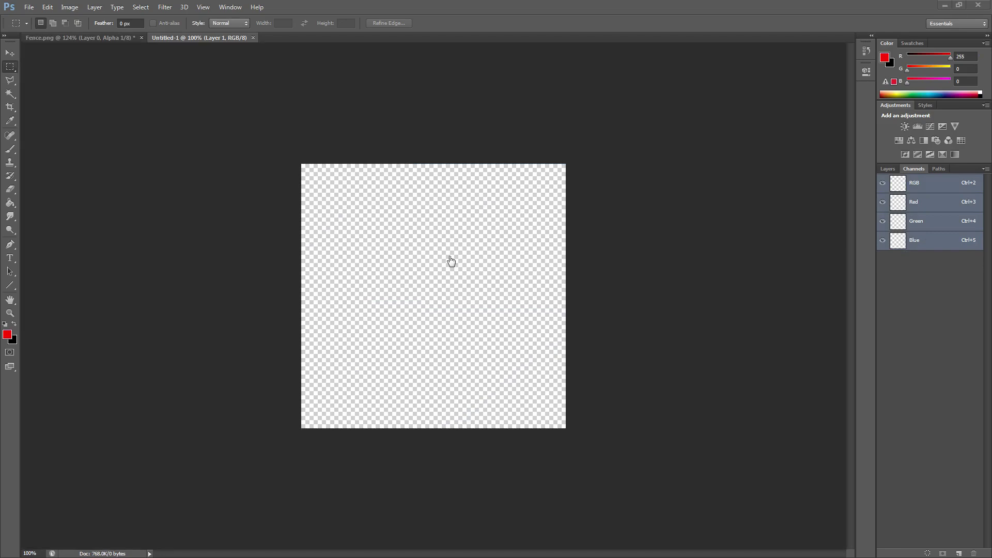
Step: Place the Fence image into the new document and add an empty alpha channel
left_click_drag(450, 257, 451, 261)
key("Return")
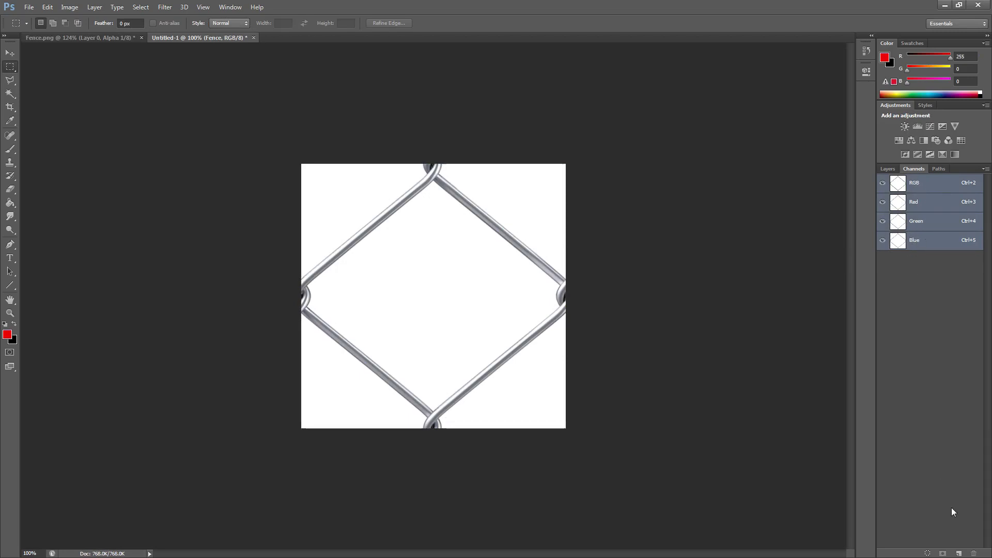
left_click(956, 553)
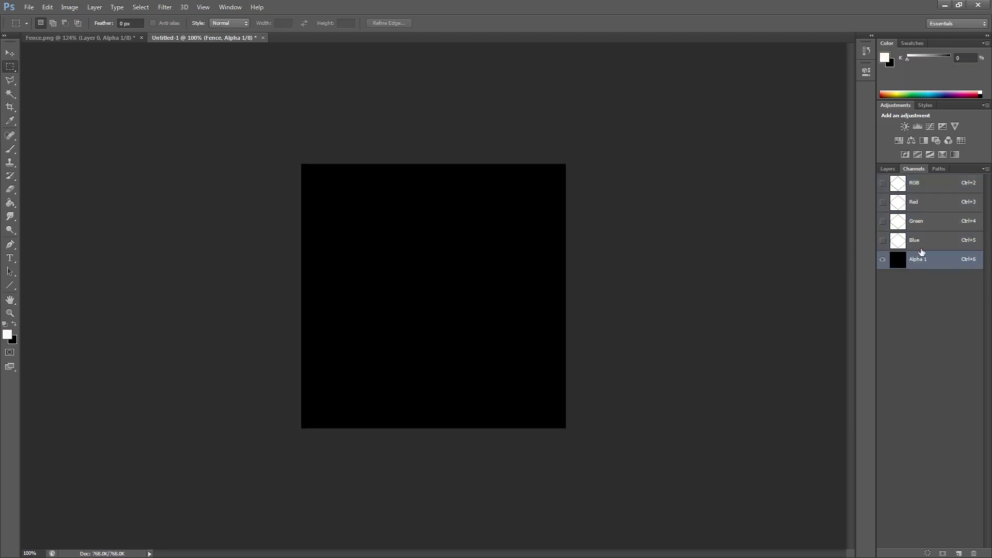
Step: Select the white centre and the two upper corner areas around the wire in the RGB image with the Magic Wand
left_click(927, 186)
left_click(9, 94)
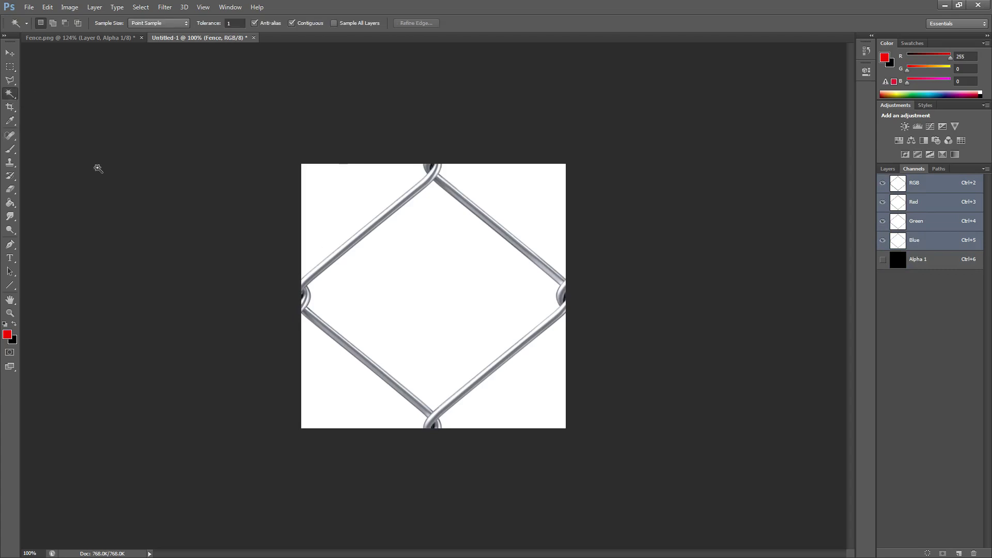
left_click(392, 269)
left_click(345, 198, "shift")
left_click(465, 183, "shift")
key("ctrl+6")
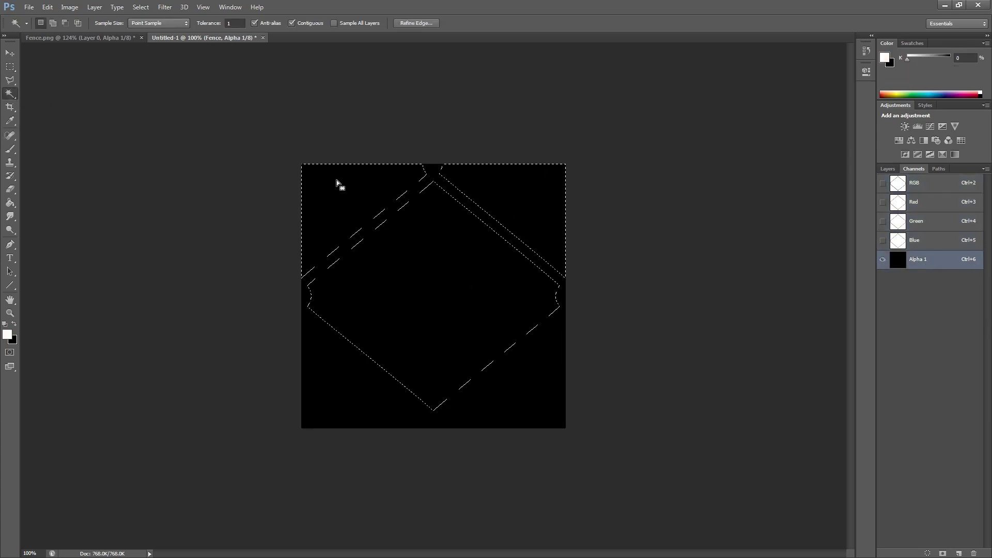
left_click(925, 182)
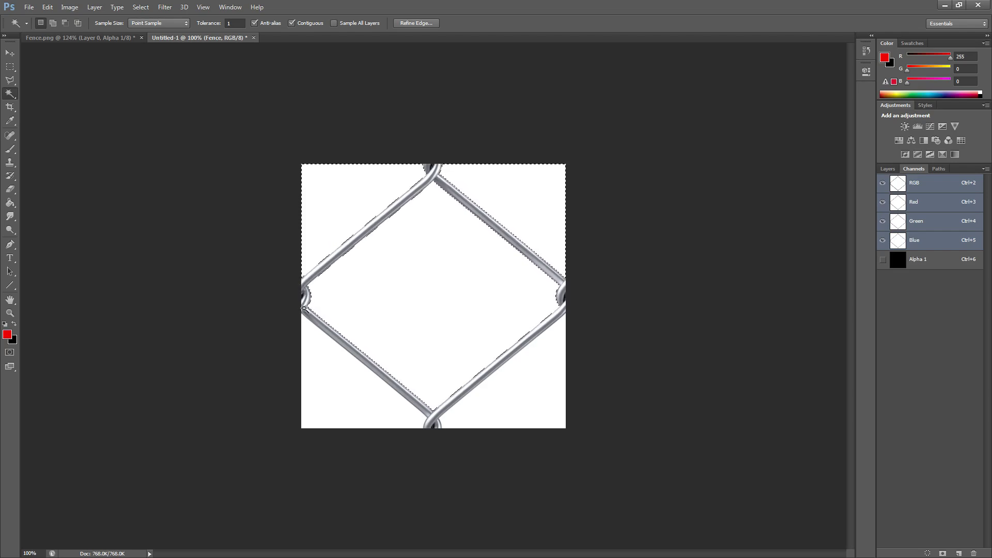
Step: Extend the Magic Wand selection to the two lower corner areas and the small gaps inside the top and bottom wire loops
key("ctrl+d")
left_click(444, 194)
scroll(445, 194, "up", 3, "alt")
scroll(449, 135, "up", 3)
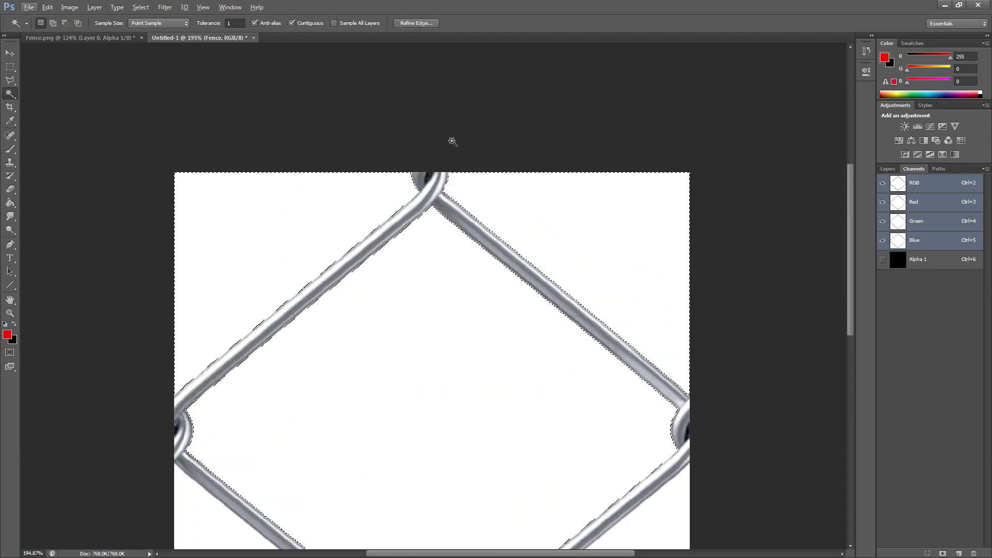
scroll(455, 222, "up", 3, "alt")
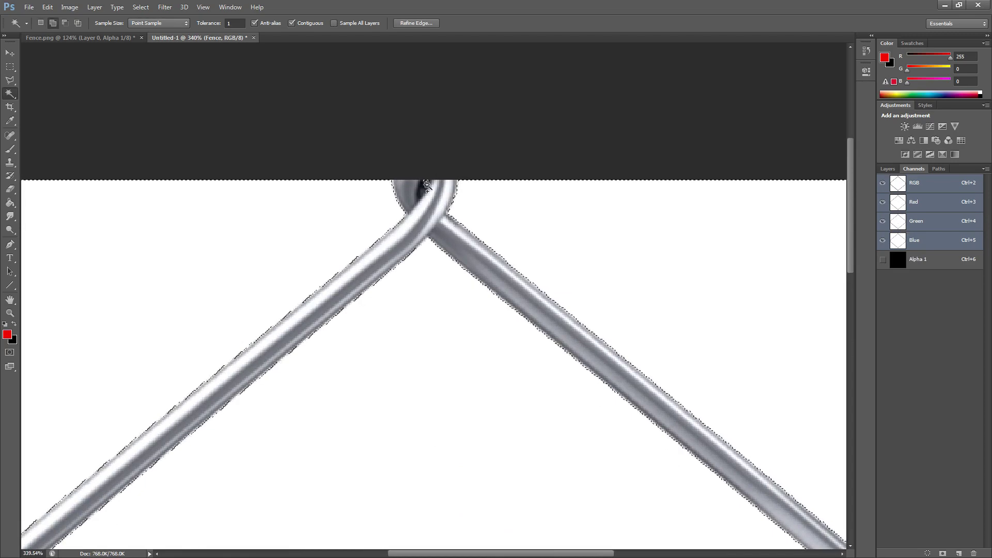
scroll(537, 349, "down", 3, "alt")
scroll(505, 414, "down", 5)
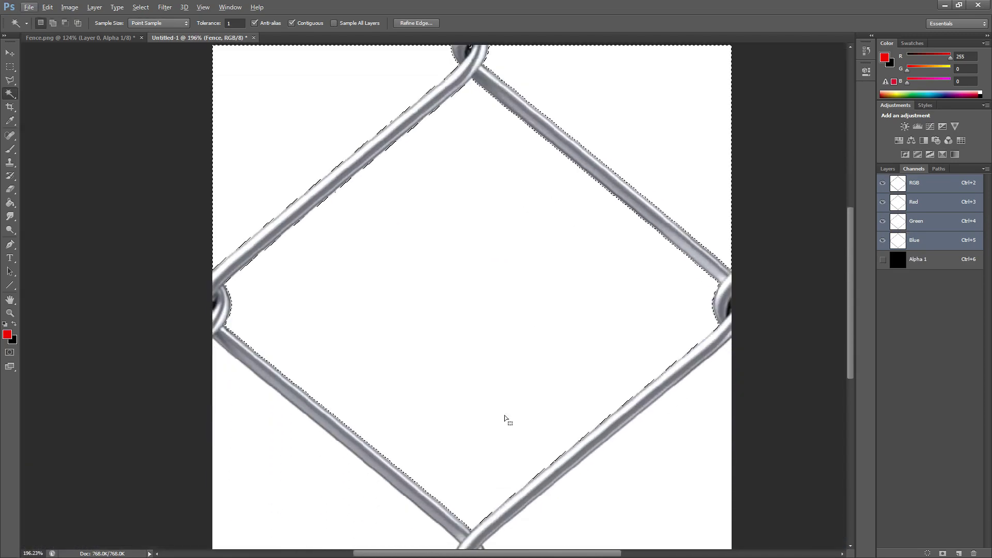
scroll(452, 380, "up", 3, "alt")
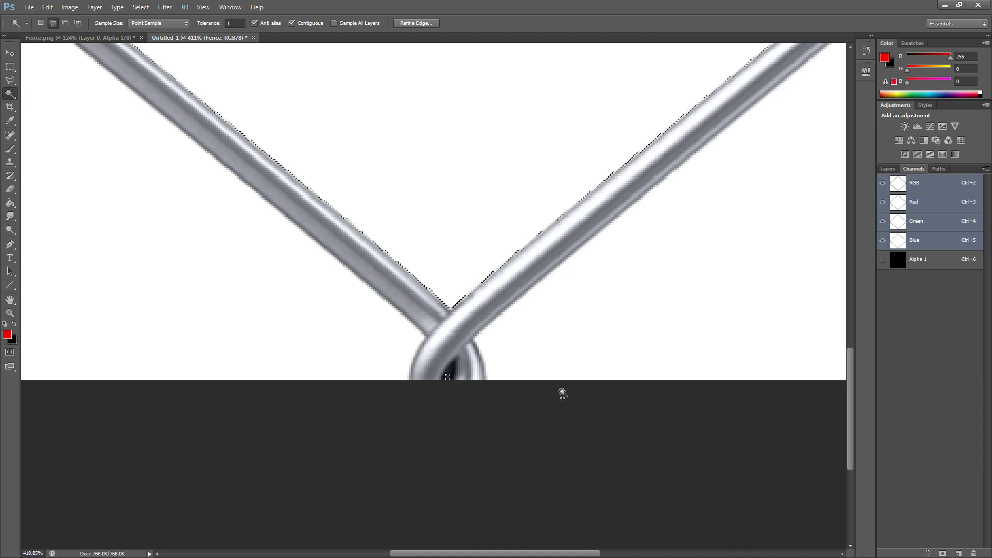
scroll(513, 318, "down", 3, "alt")
scroll(535, 240, "up", 5)
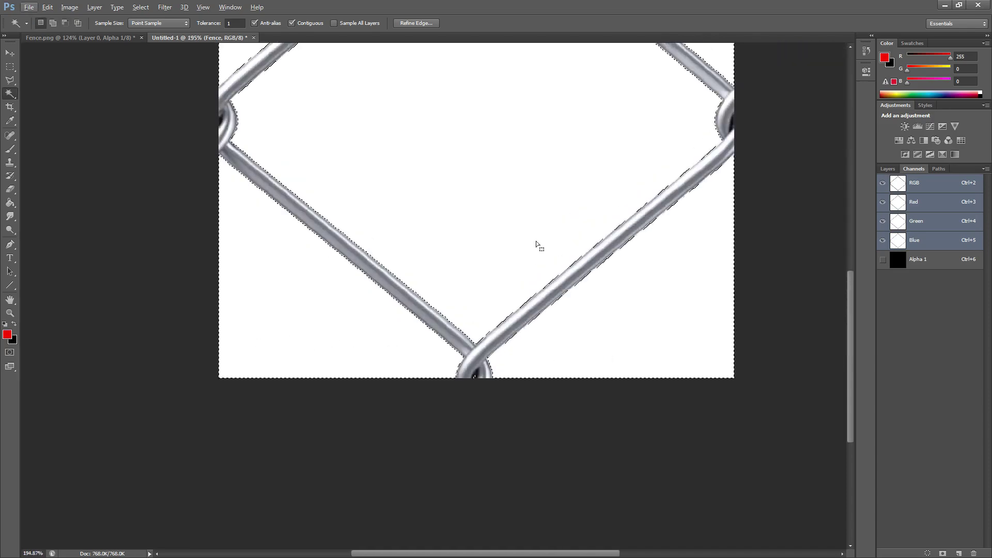
scroll(623, 281, "down", 3, "alt")
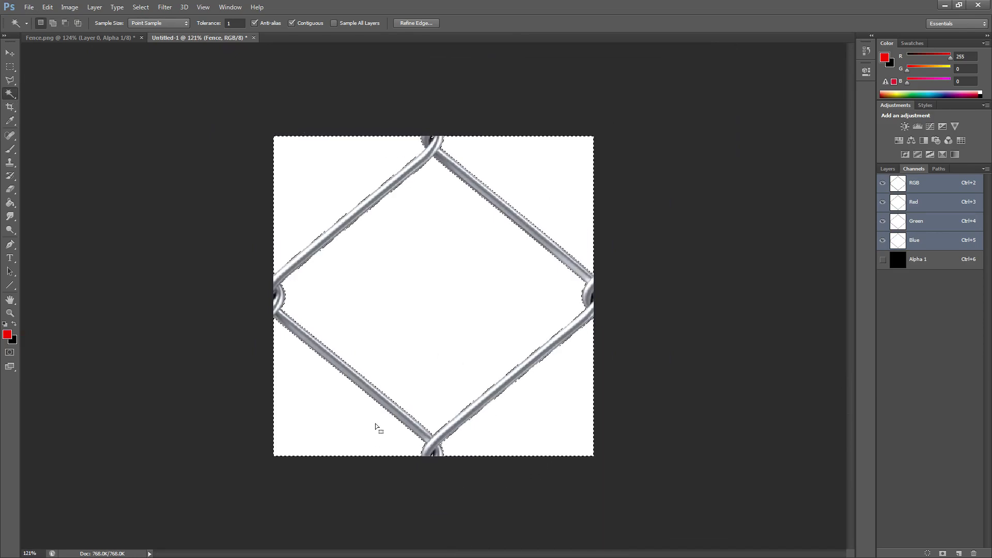
Step: Invert the selection in the Alpha 1 channel, fill the wire shape with white using the Brush, and deselect
left_click(930, 258)
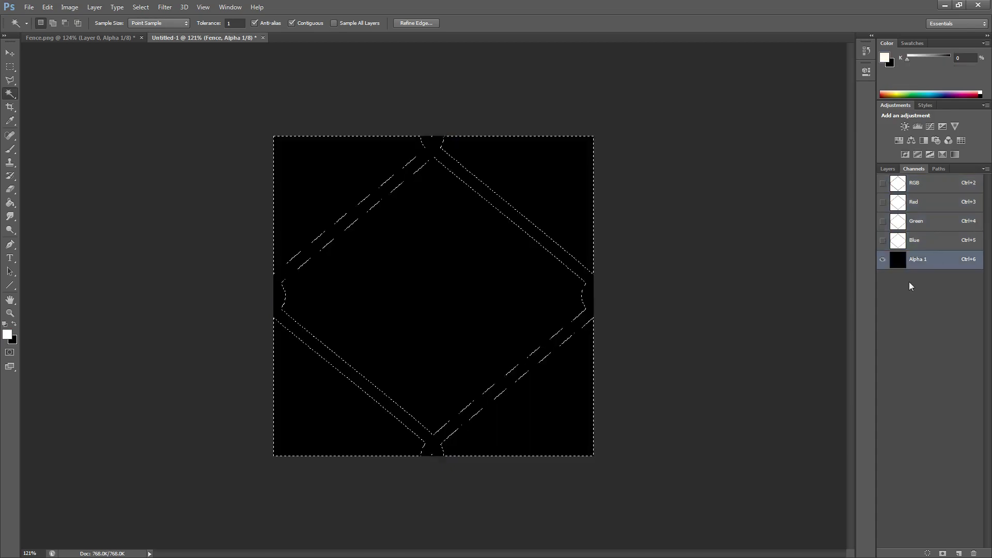
left_click(141, 7)
left_click(149, 48)
key("b")
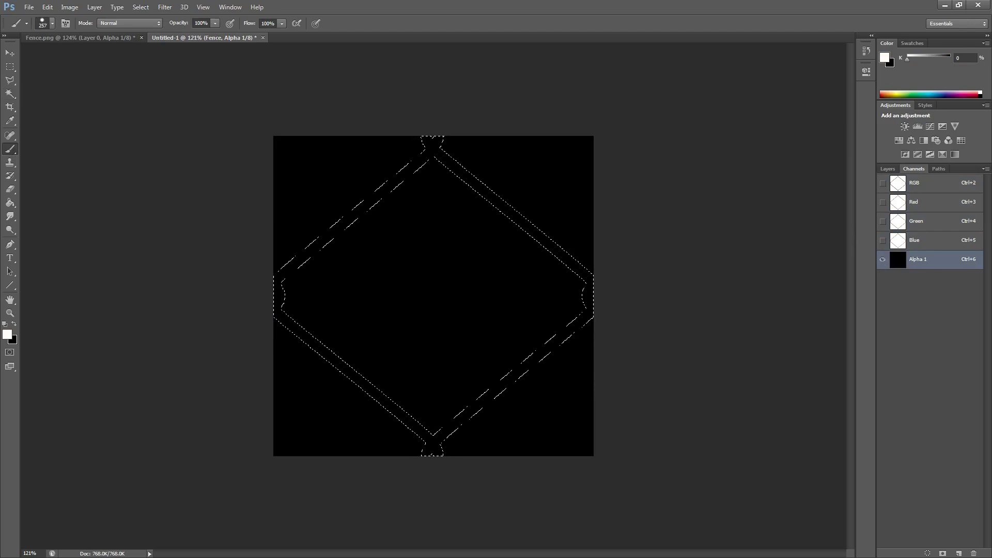
mouse_move(310, 248)
left_mouse_down()
mouse_move(429, 175)
mouse_move(543, 349)
left_mouse_up()
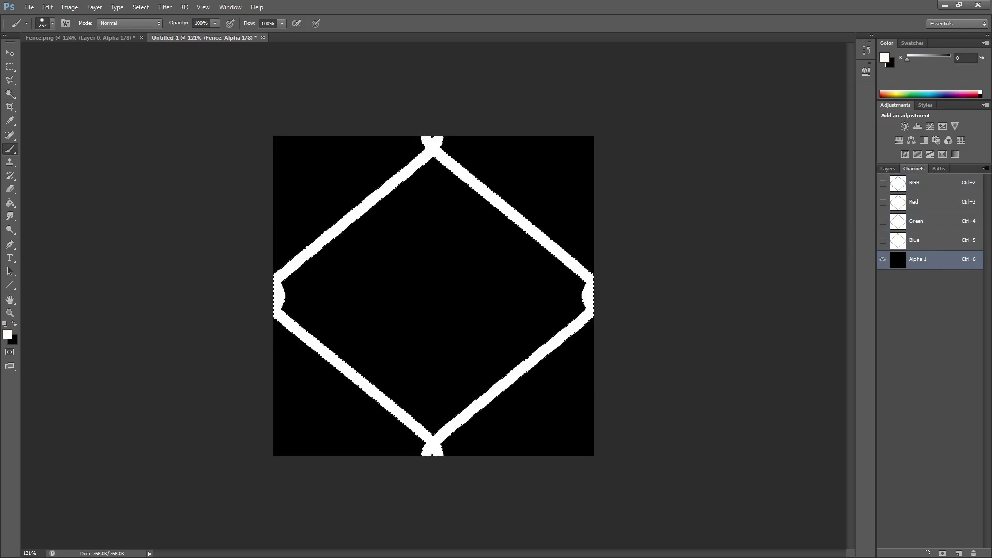
left_click(12, 67)
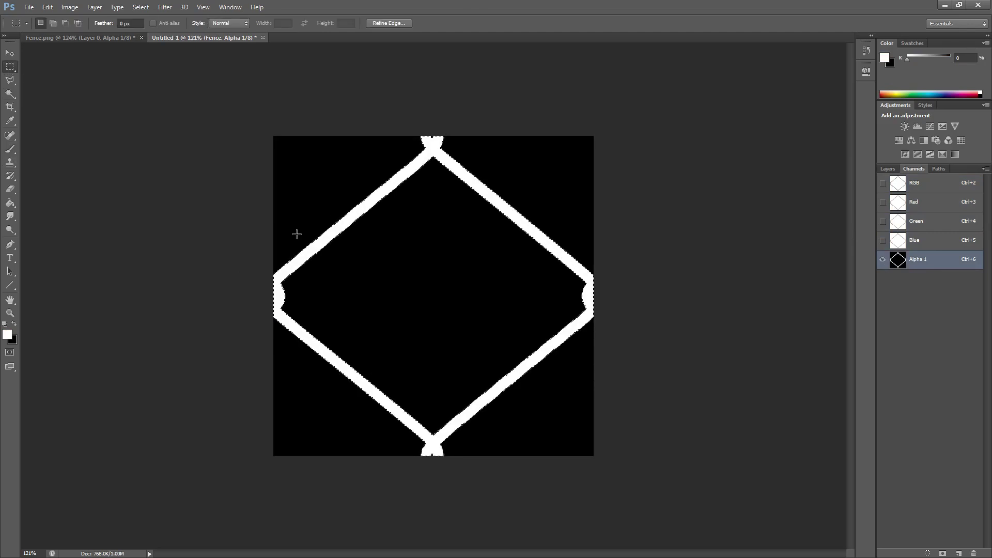
left_click(366, 235)
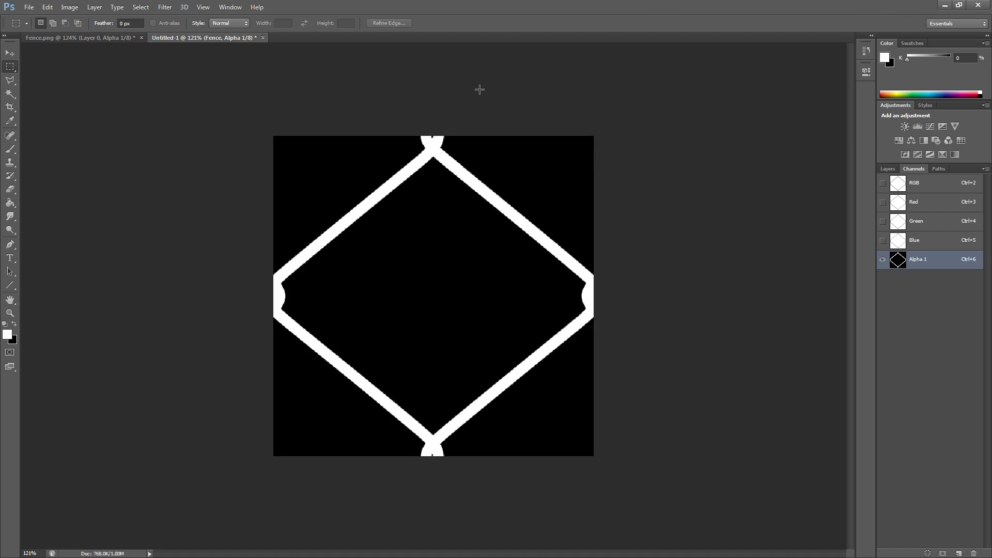
Step: Show the RGB image with Alpha 1 hidden and save a Targa copy with alpha channels as Fence.tga, replacing the existing file
left_click(882, 182)
left_click(882, 258)
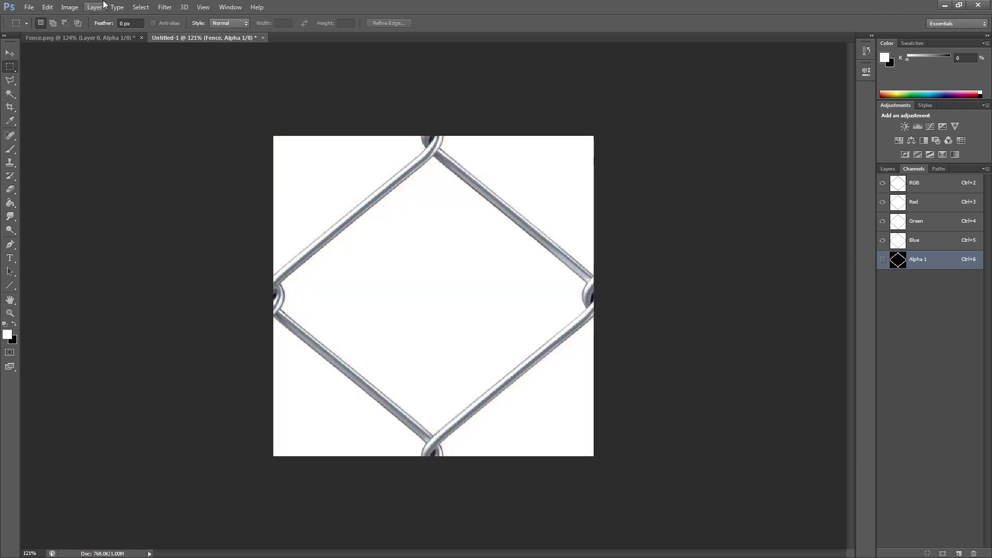
left_click(28, 8)
left_click(40, 120)
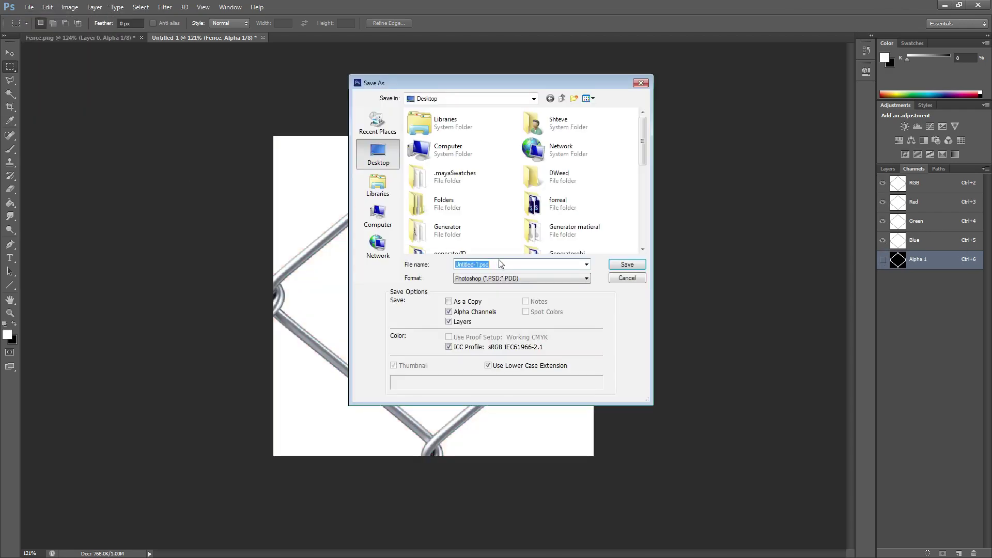
left_click(486, 279)
left_click(474, 423)
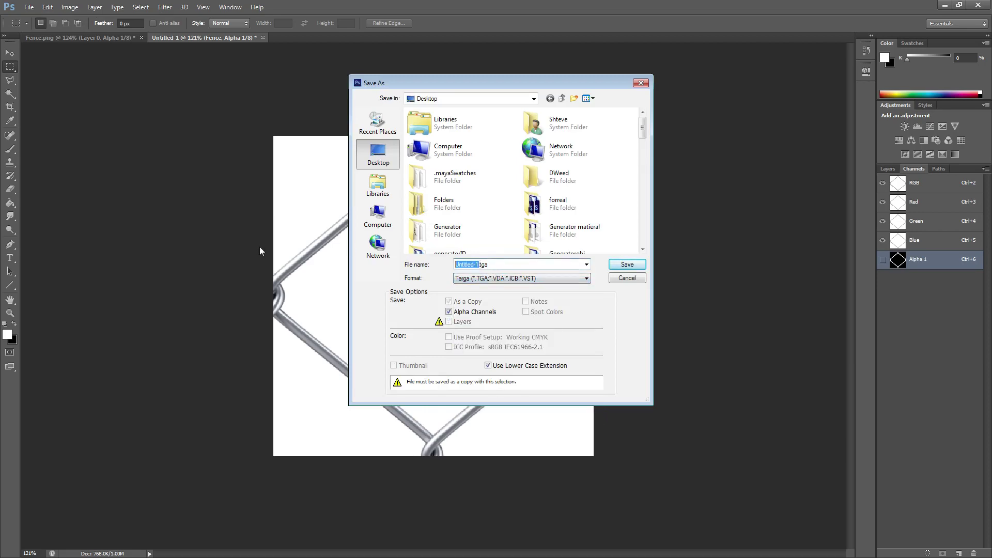
type("Fence")
left_click(623, 264)
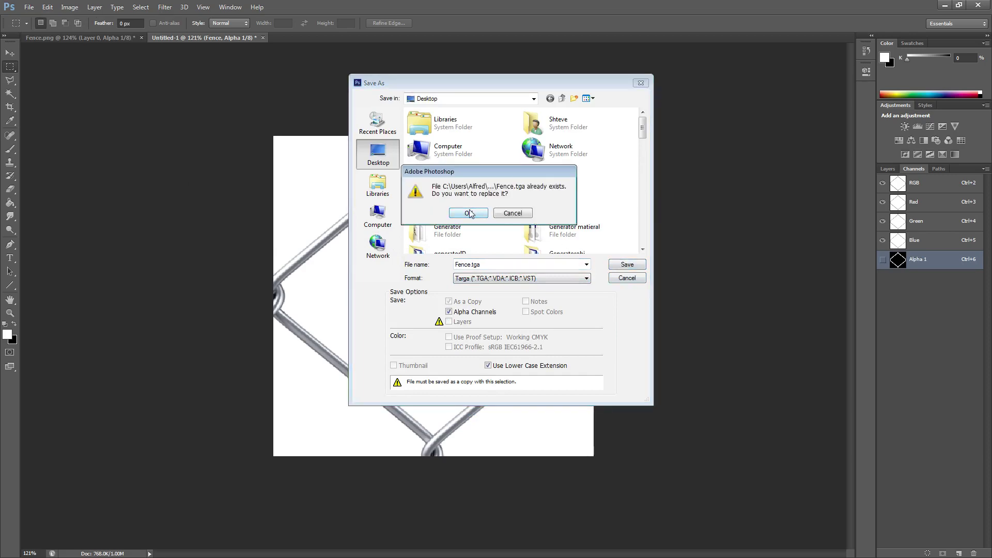
left_click(469, 213)
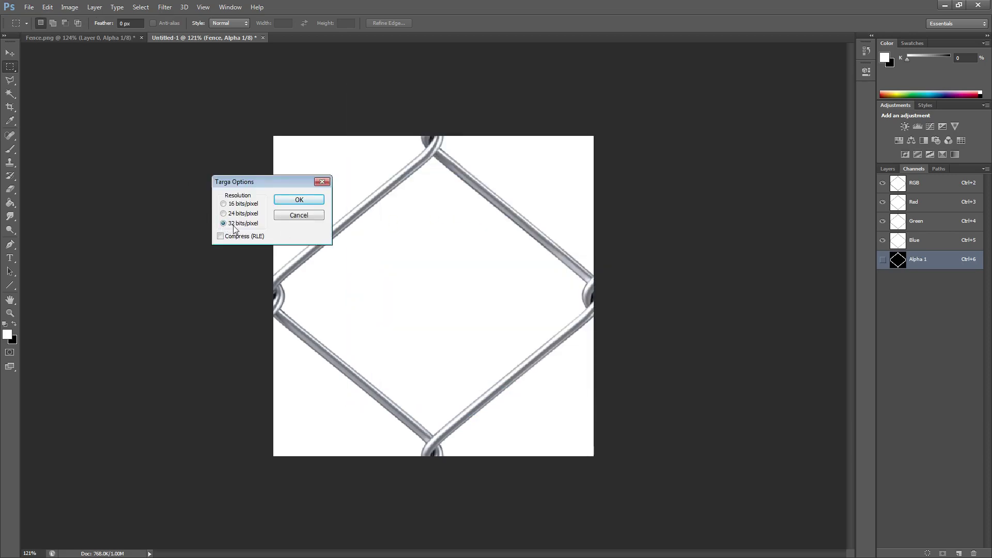
Step: Set the Targa resolution to 32 bits/pixel and finish the save
left_click(221, 212)
left_click(235, 225)
left_click(298, 201)
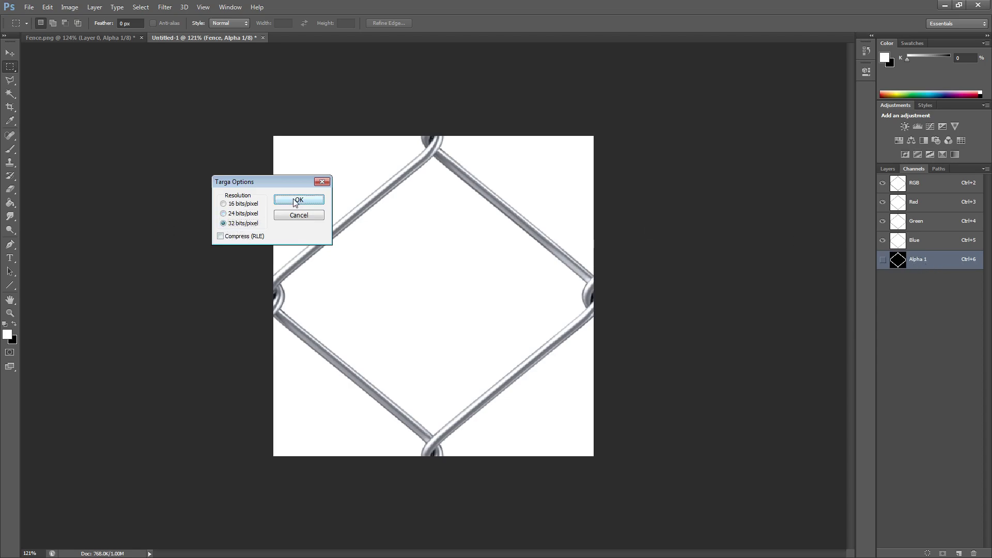
Step: Switch to Unreal Engine, delete the old Fence texture from the AlpahTesting folder and import the newly saved Fence.tga in its place
left_click(945, 5)
key("alt+Tab")
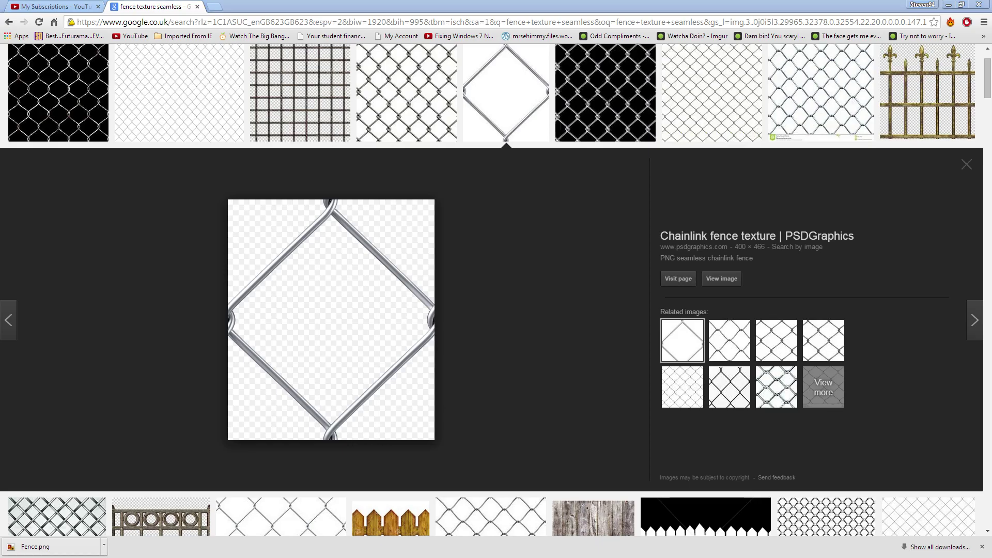
left_click(87, 271)
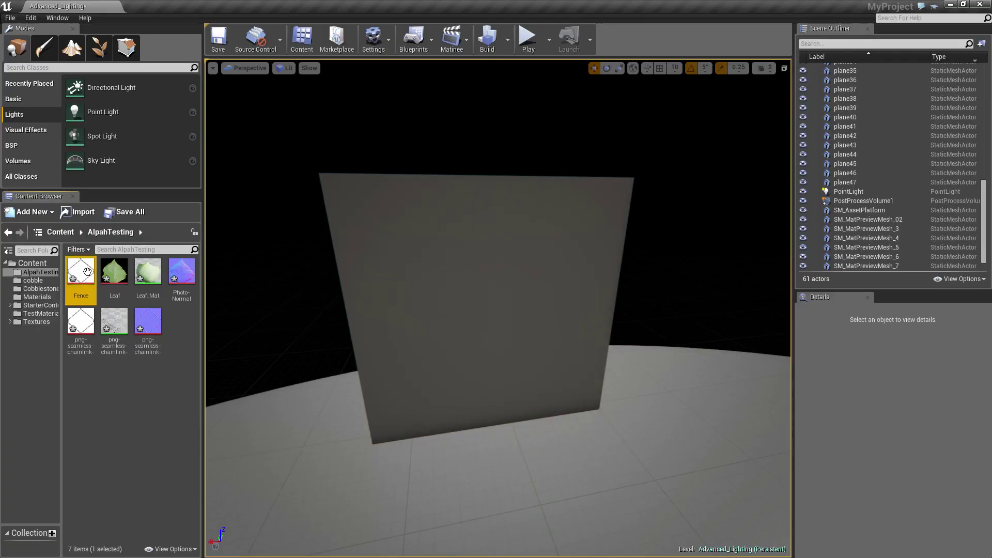
key("Delete")
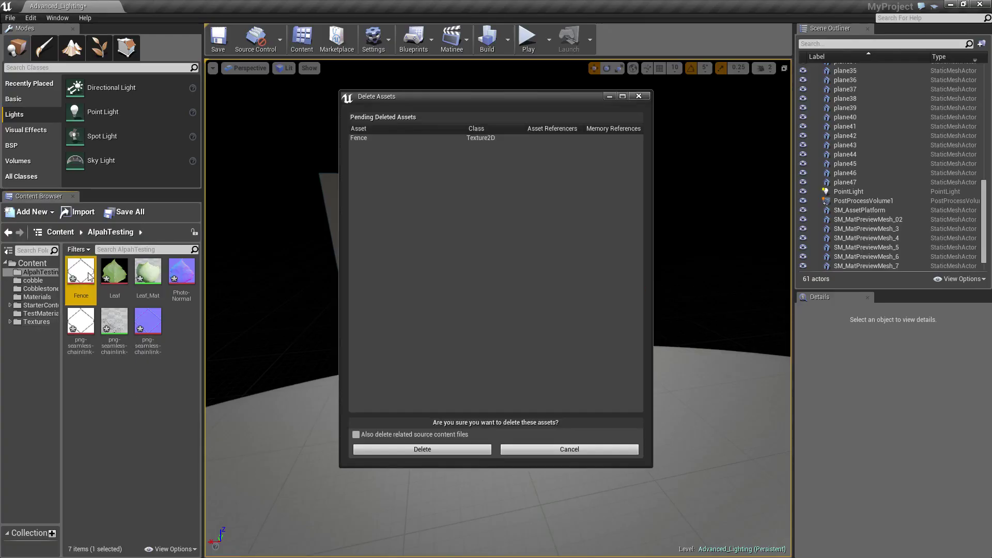
left_click(433, 448)
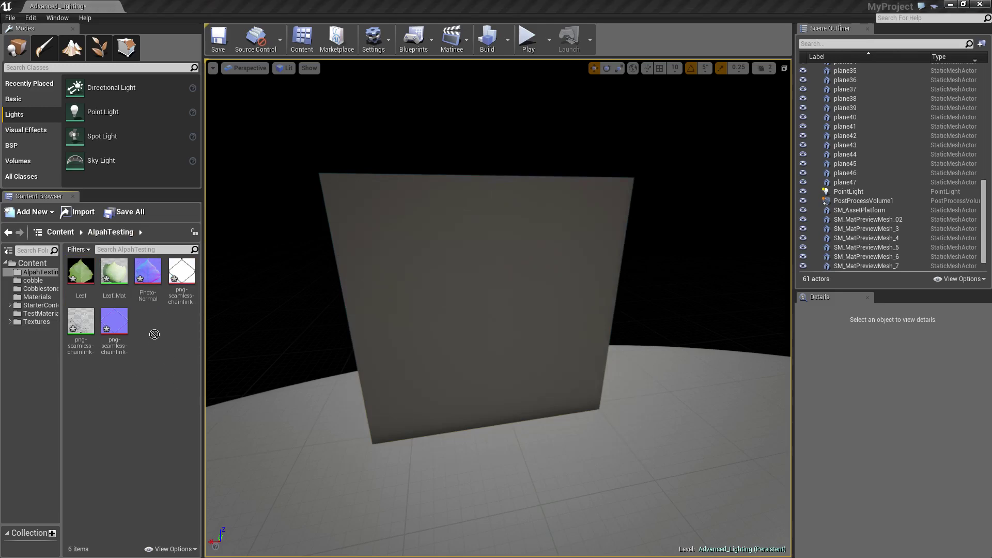
left_click_drag(147, 324, 147, 326)
Step: Create a material from the imported Fence texture and open it for editing with a plane as the preview shape
right_click(86, 276)
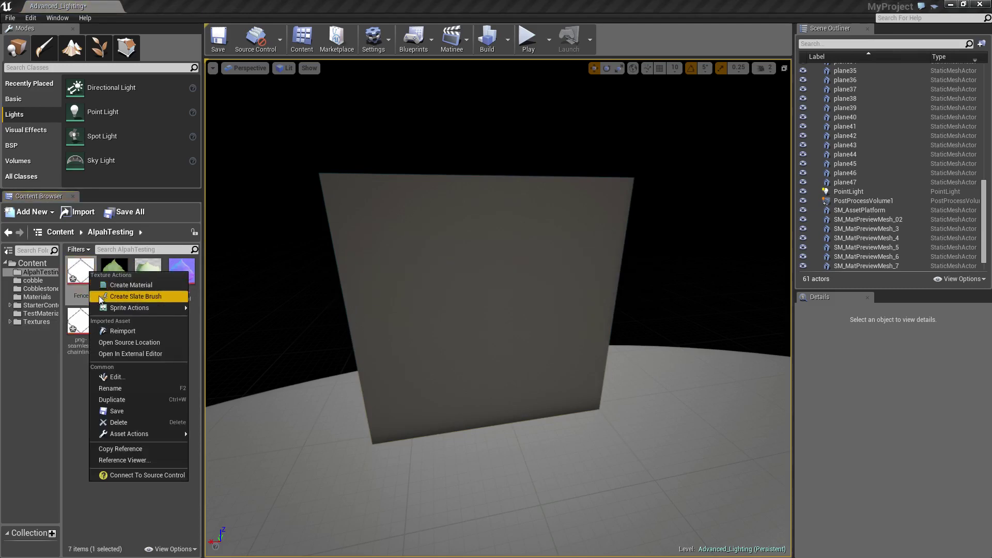
left_click(116, 287)
left_click(158, 382)
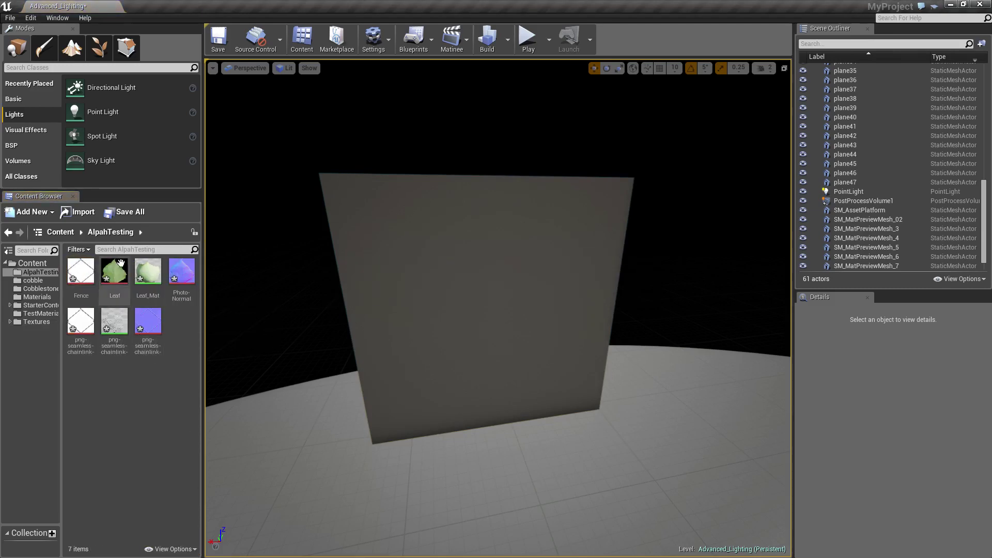
double_click(181, 325)
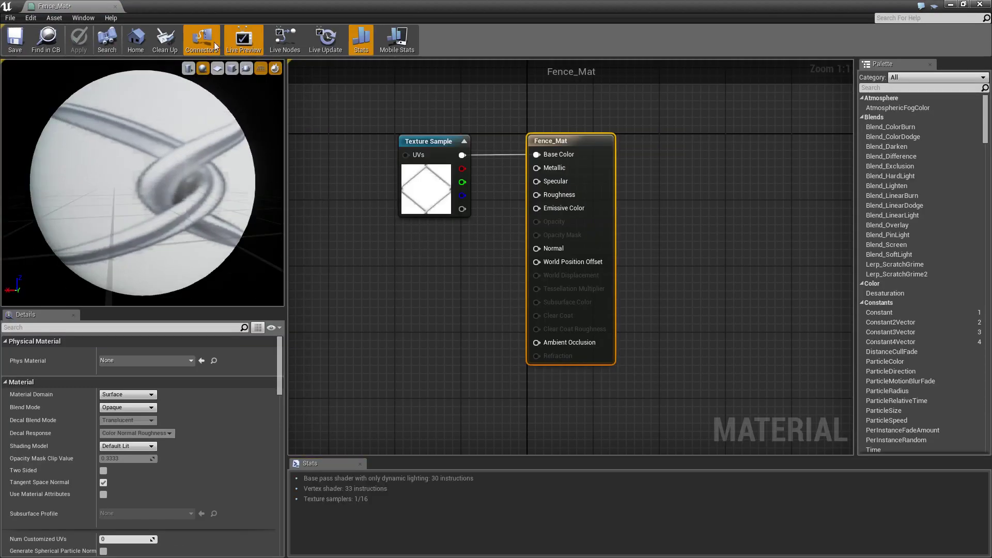
left_click(217, 68)
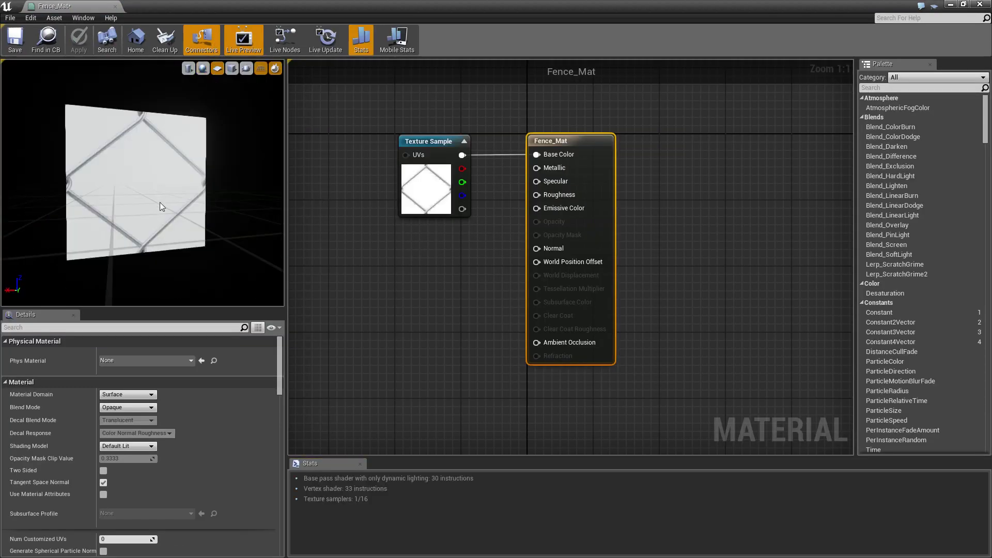
left_click_drag(159, 202, 166, 189)
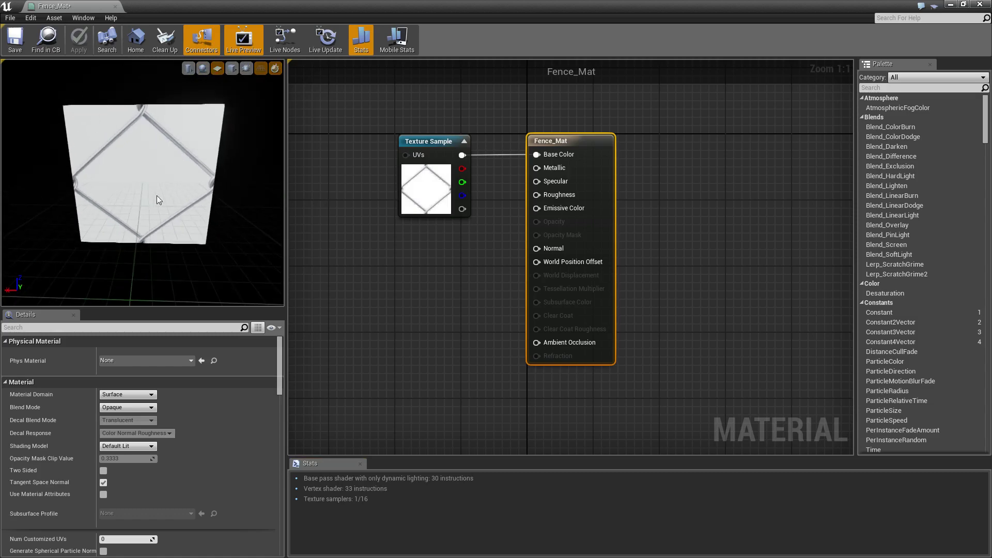
Step: Set the material's blend mode to Masked and connect the Texture Sample's alpha output to Opacity Mask
left_click(129, 408)
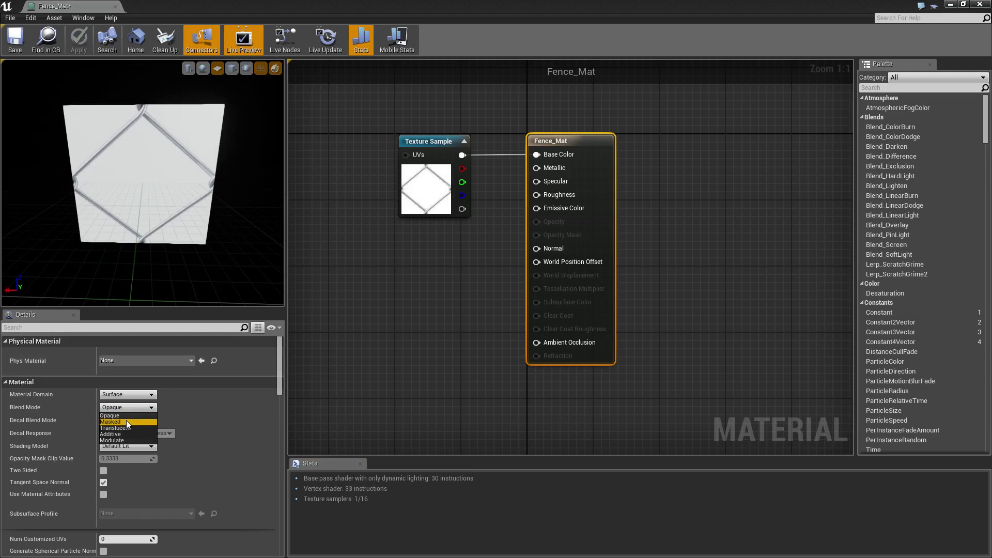
left_click(126, 421)
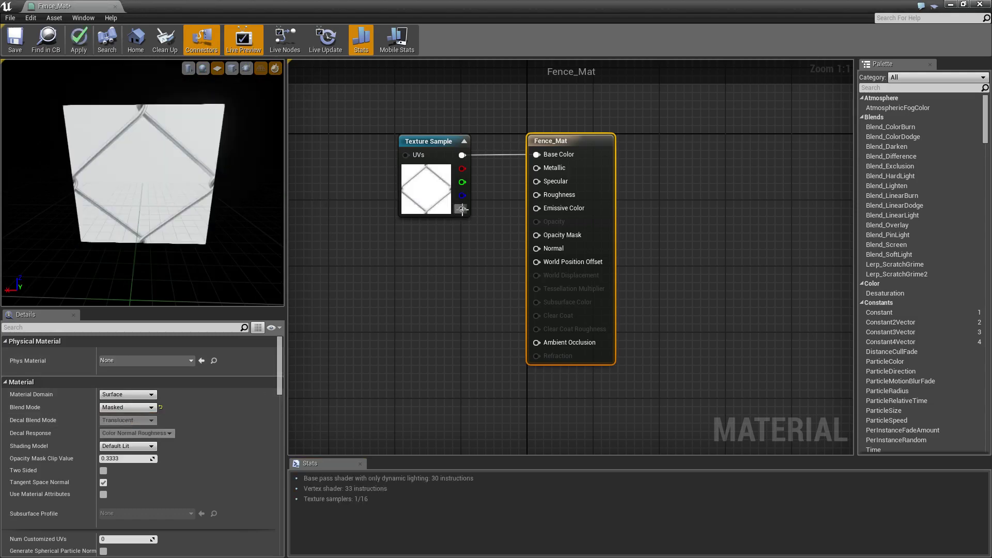
left_click_drag(461, 208, 535, 238)
mouse_move(126, 195)
left_mouse_down()
mouse_move(160, 192)
mouse_move(150, 176)
mouse_move(128, 191)
left_mouse_up()
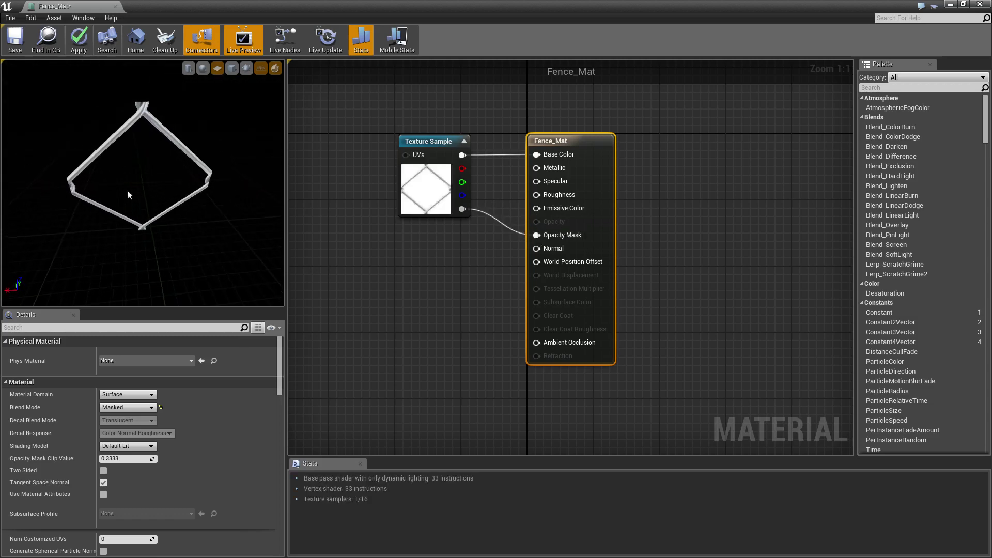
Step: Add a TexCoord node beside the Texture Sample and connect it to the sample's UVs input
right_click_drag(330, 168, 382, 178)
left_click(324, 157)
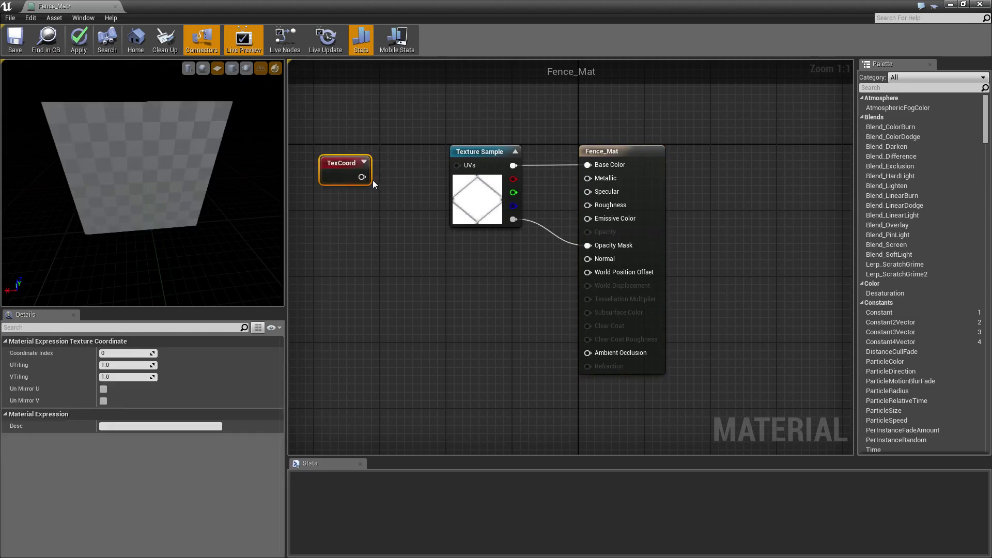
left_click_drag(362, 177, 449, 169)
left_click_drag(346, 158, 356, 163)
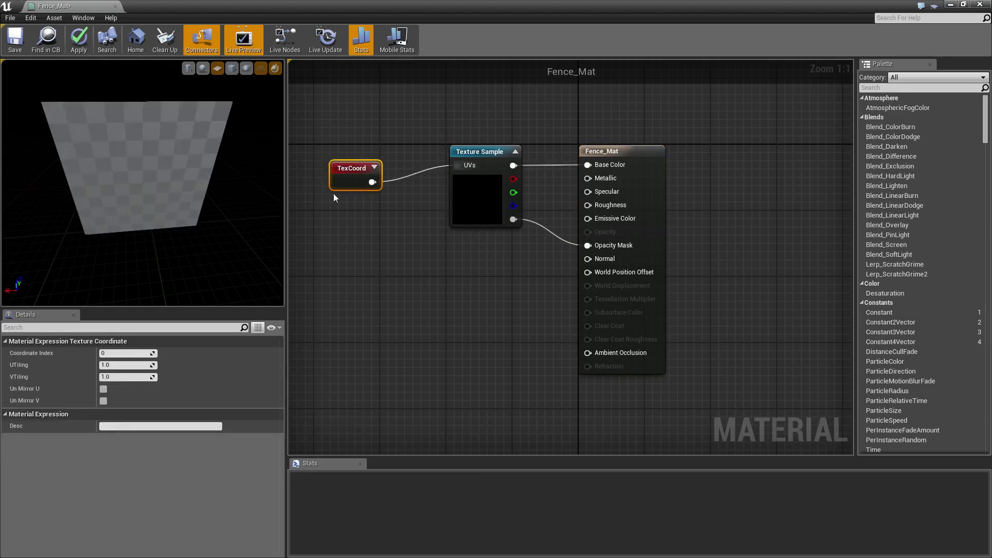
Step: Set the TexCoord node's UTiling and VTiling to 7 and apply the material changes
left_click(113, 365)
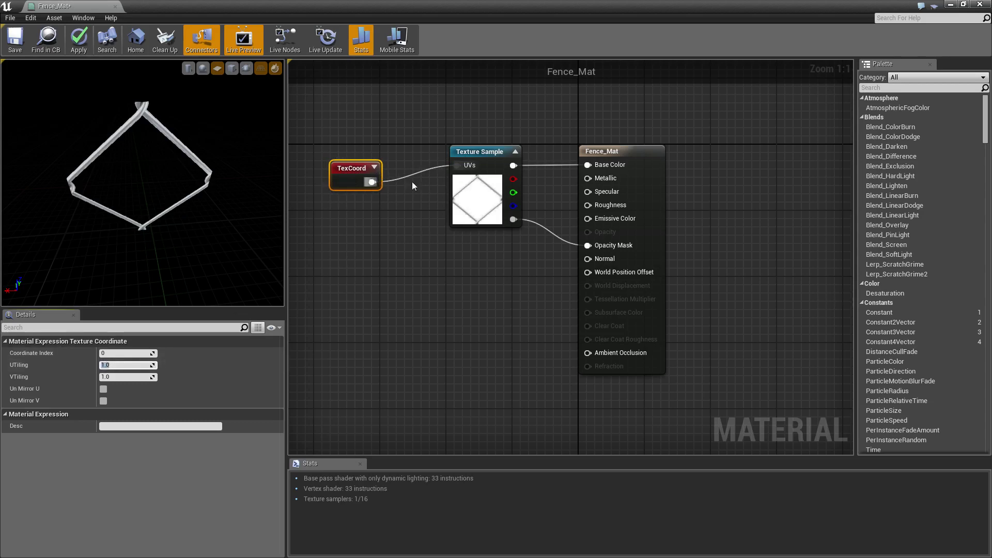
left_click(339, 167)
left_click(133, 367)
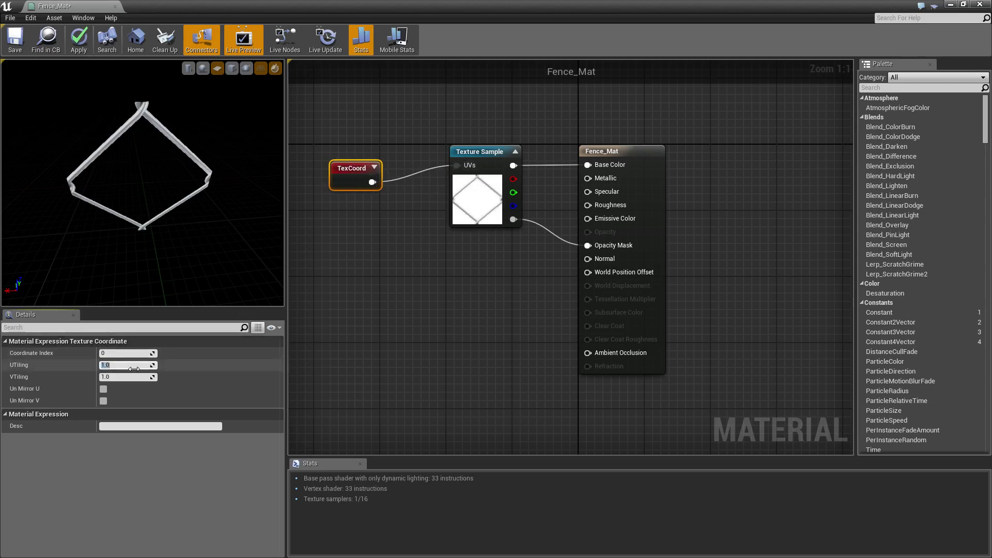
key("Tab")
type("7")
key("Return")
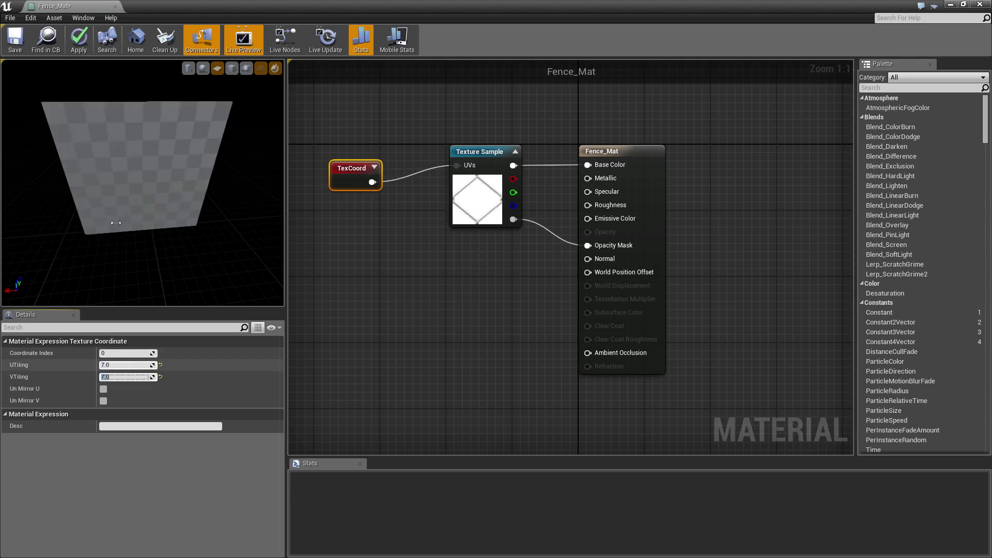
left_click_drag(155, 181, 88, 170)
left_click(79, 40)
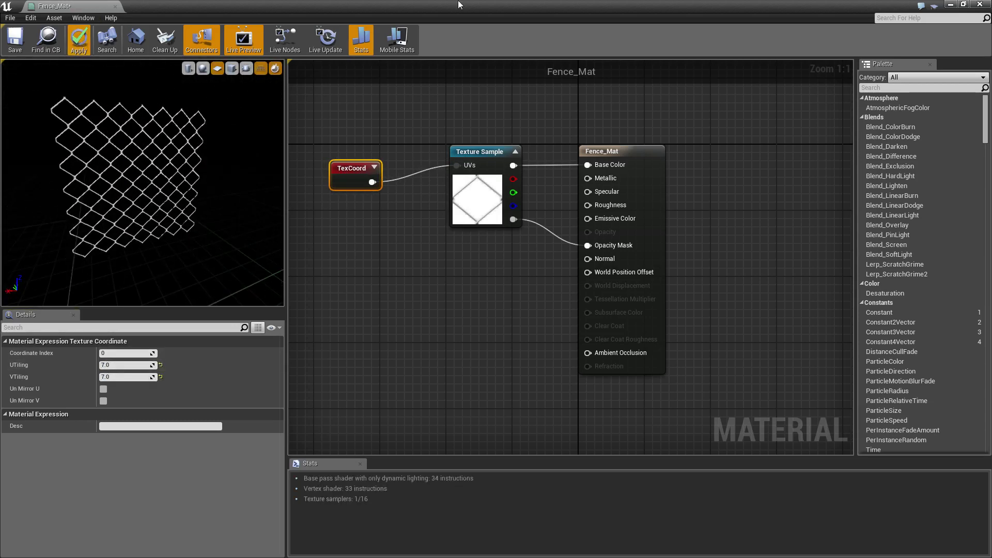
Step: Return to the level, apply Fence_Mat to the upright plane and examine the fence from different angles
left_click(949, 5)
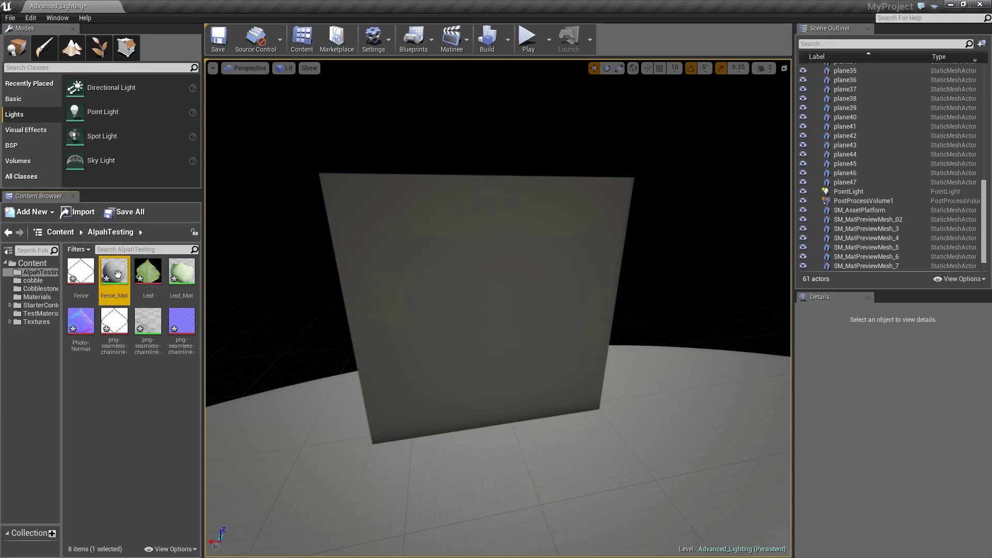
left_click_drag(118, 274, 404, 338)
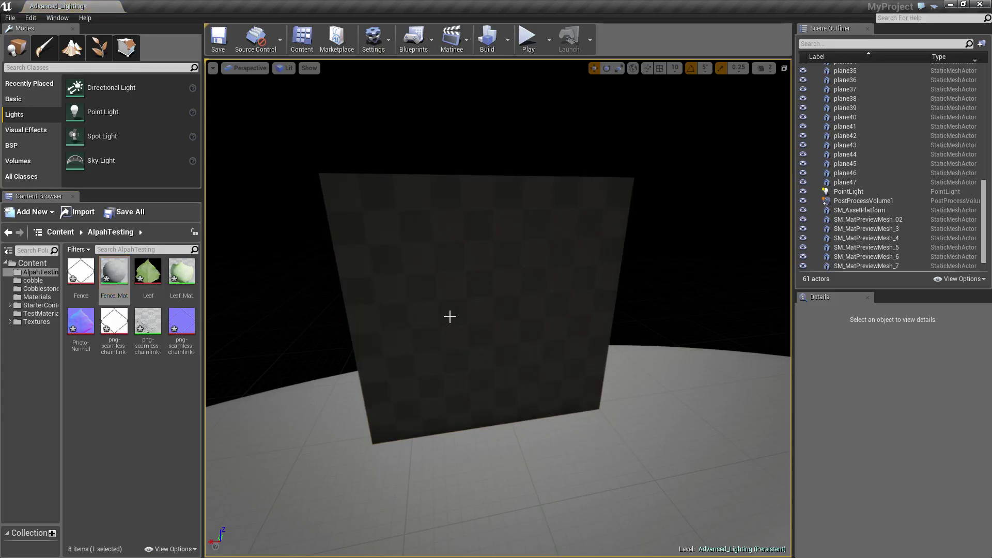
scroll(652, 275, "down", 1)
right_click_drag(652, 275, 529, 312)
key("w")
scroll(634, 286, "down", 4)
key("w")
key("s")
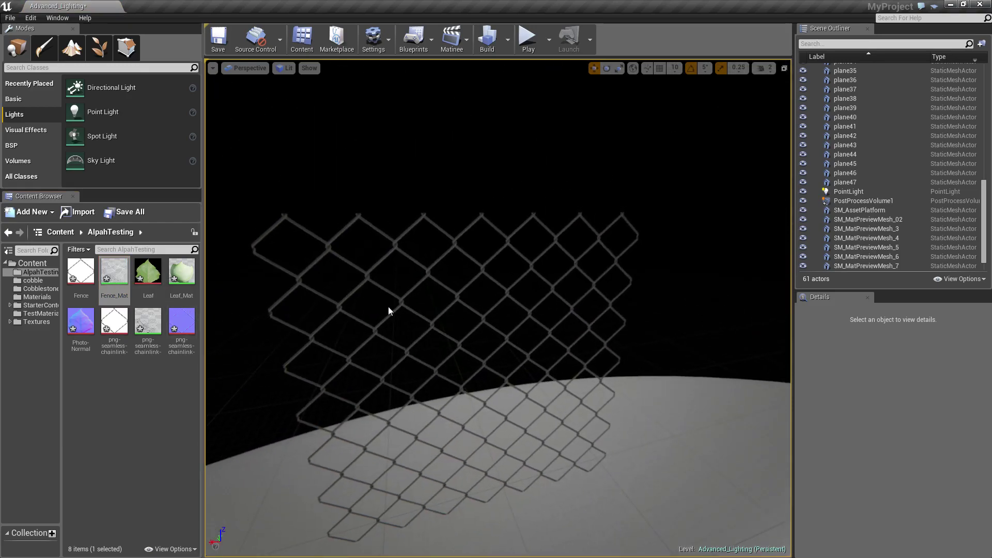
right_click_drag(385, 299, 384, 351)
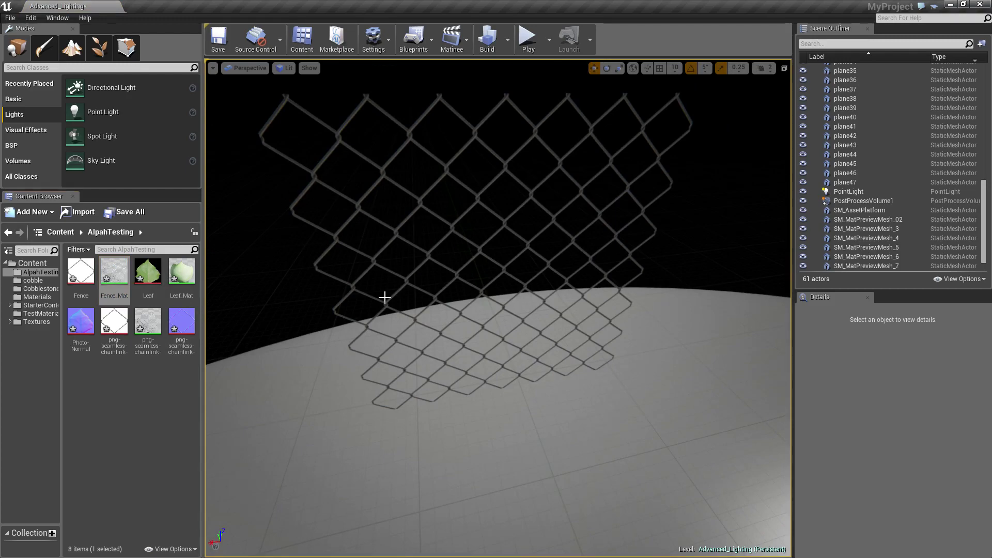